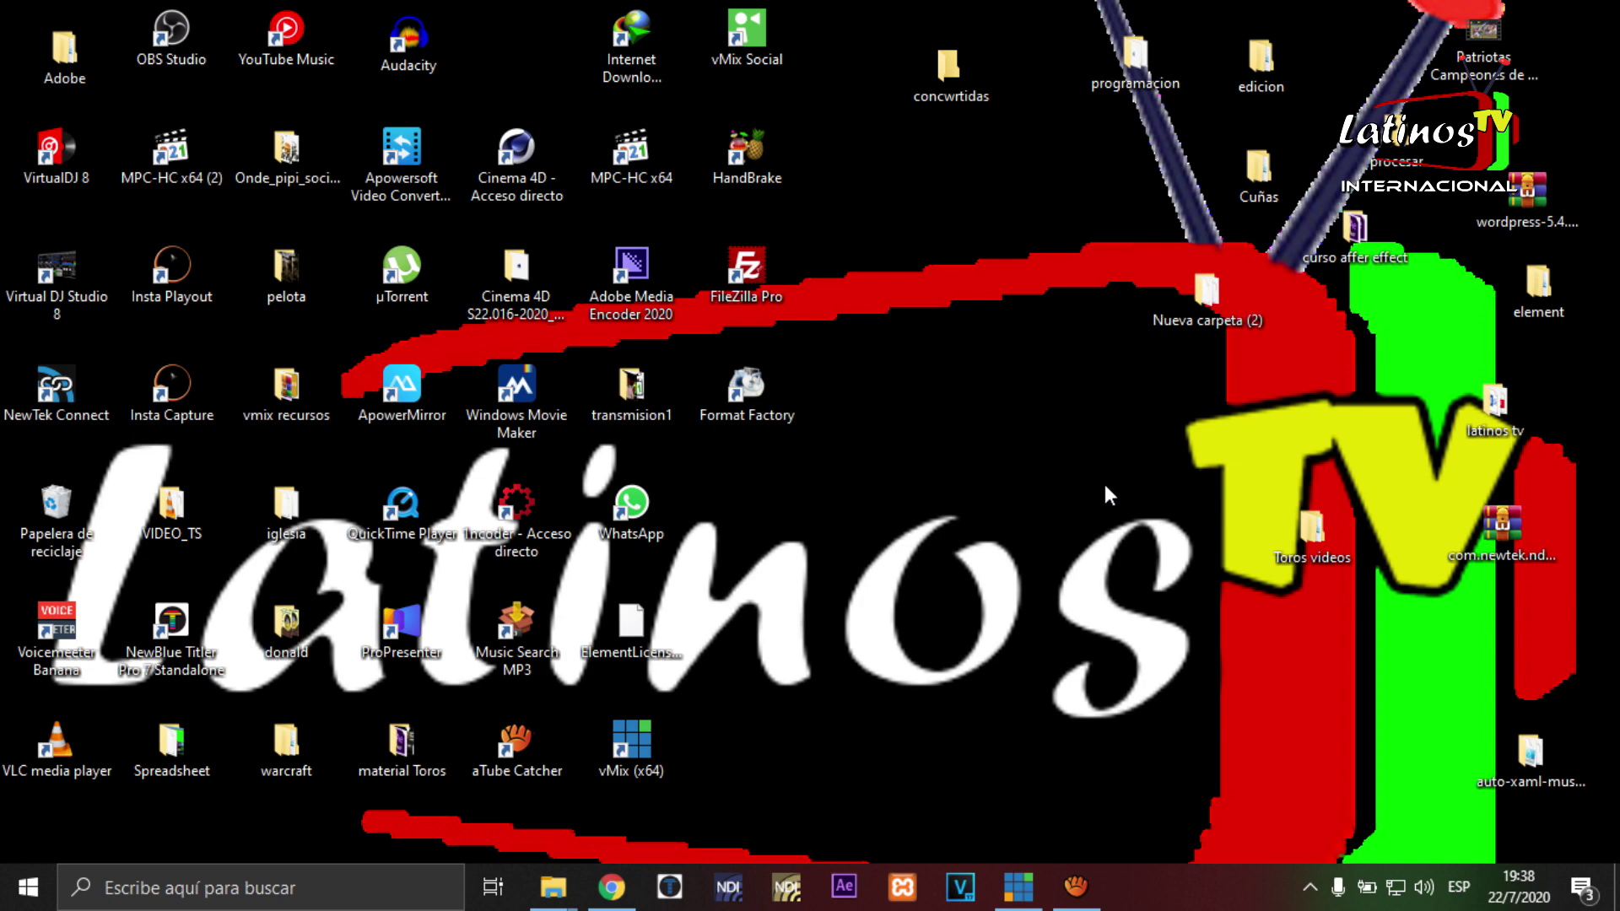
# Switch to aTube Catcher and open the Video & Audio Herramienta de recorte tool
pyautogui.click(1085, 886)
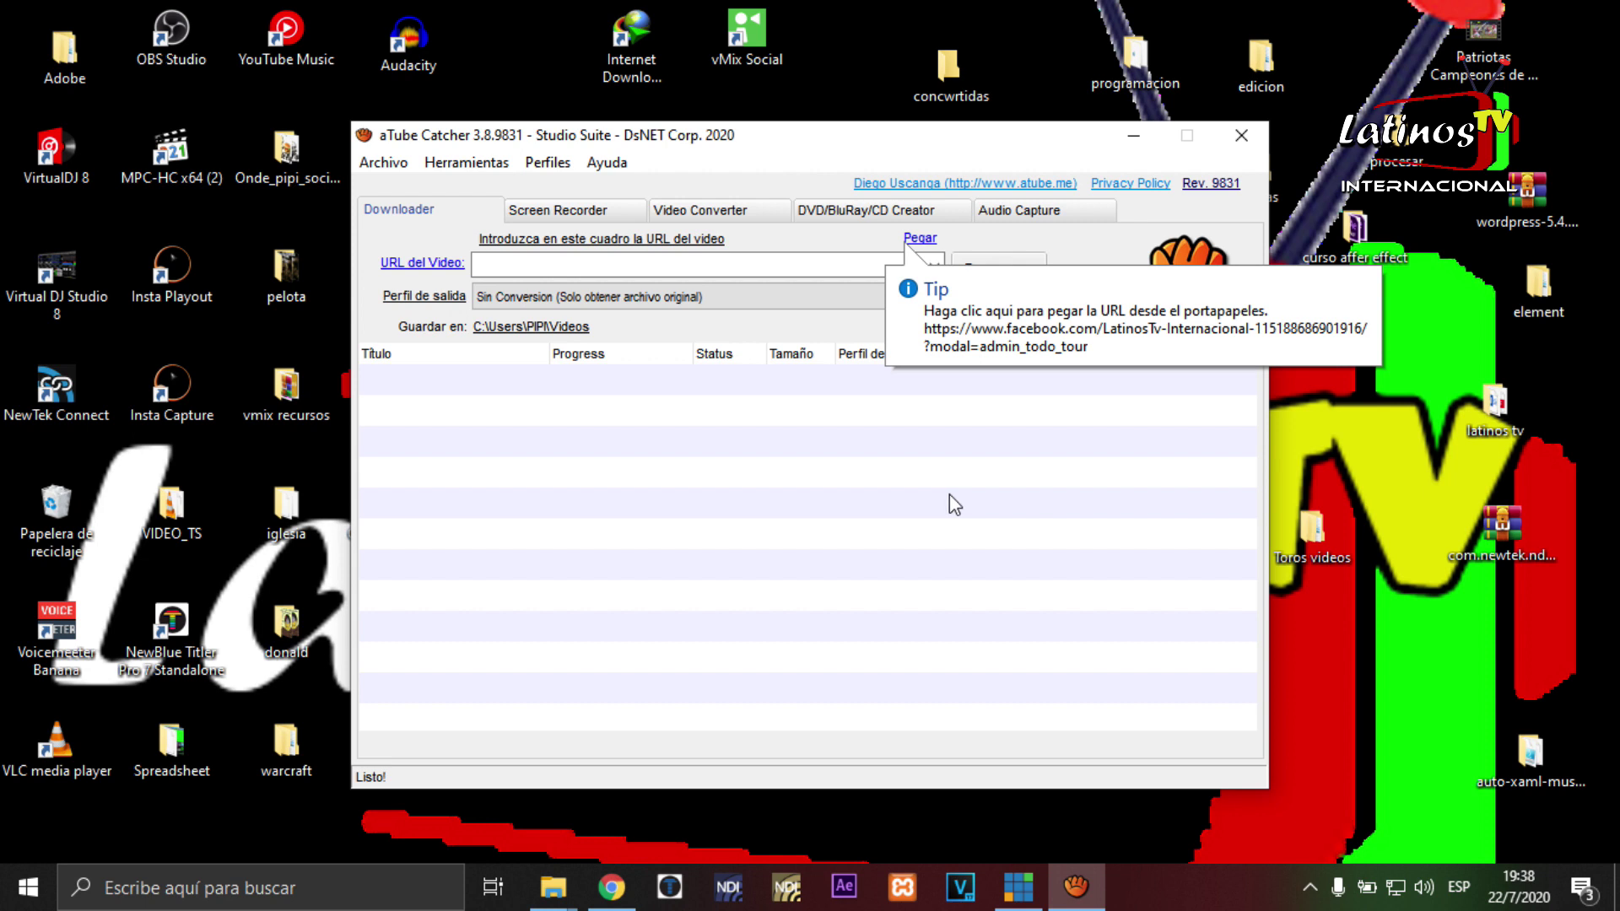
pyautogui.click(489, 167)
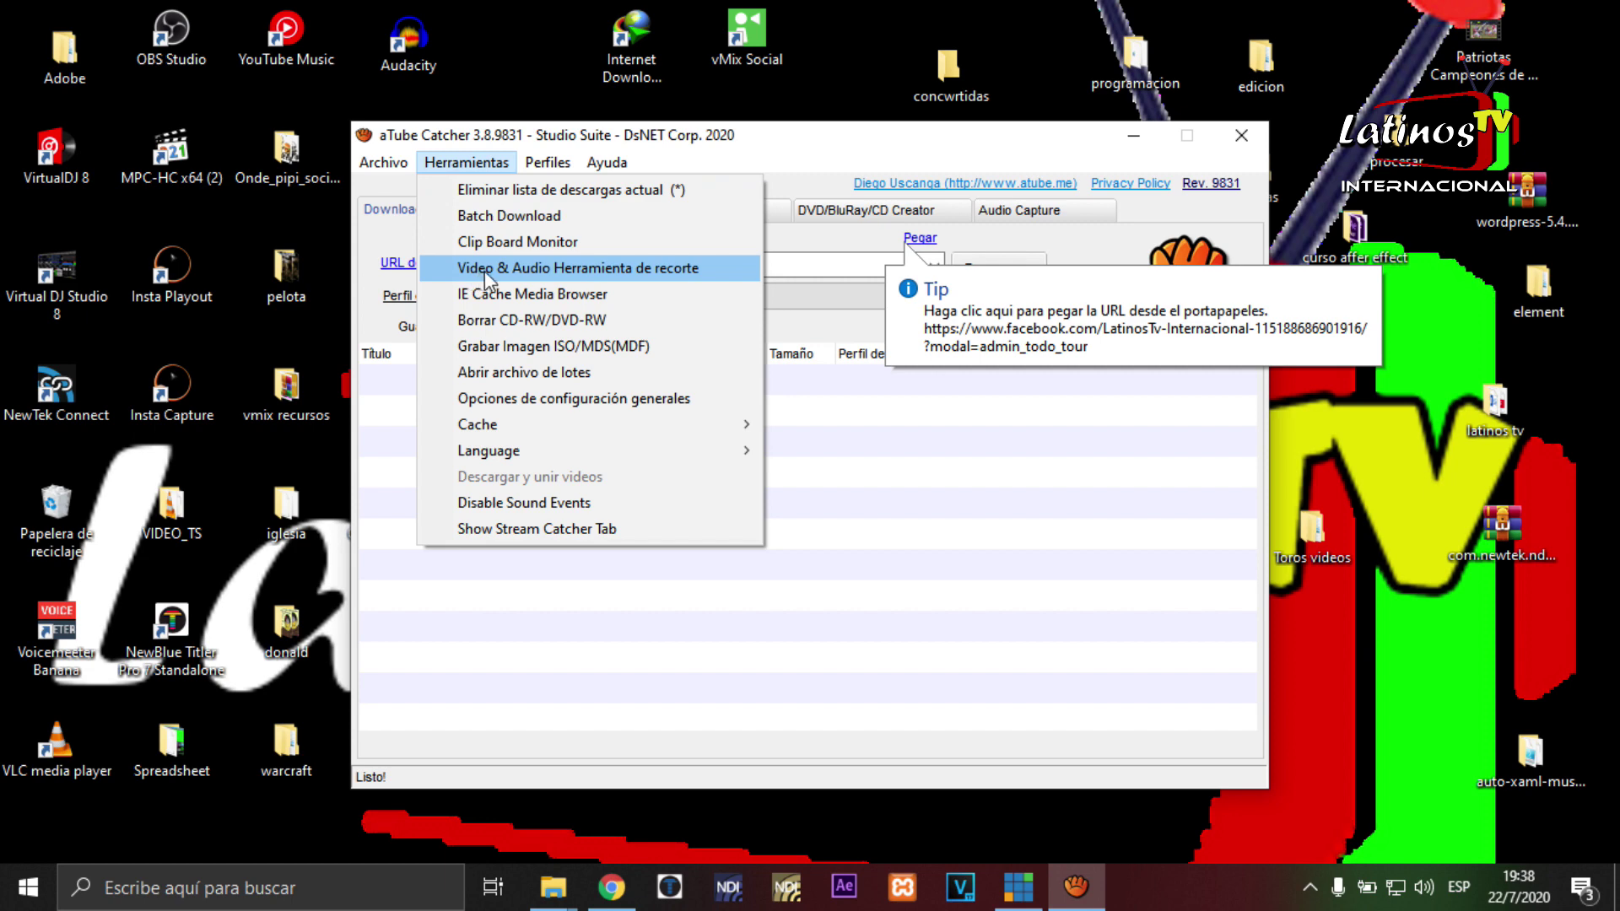
pyautogui.click(645, 270)
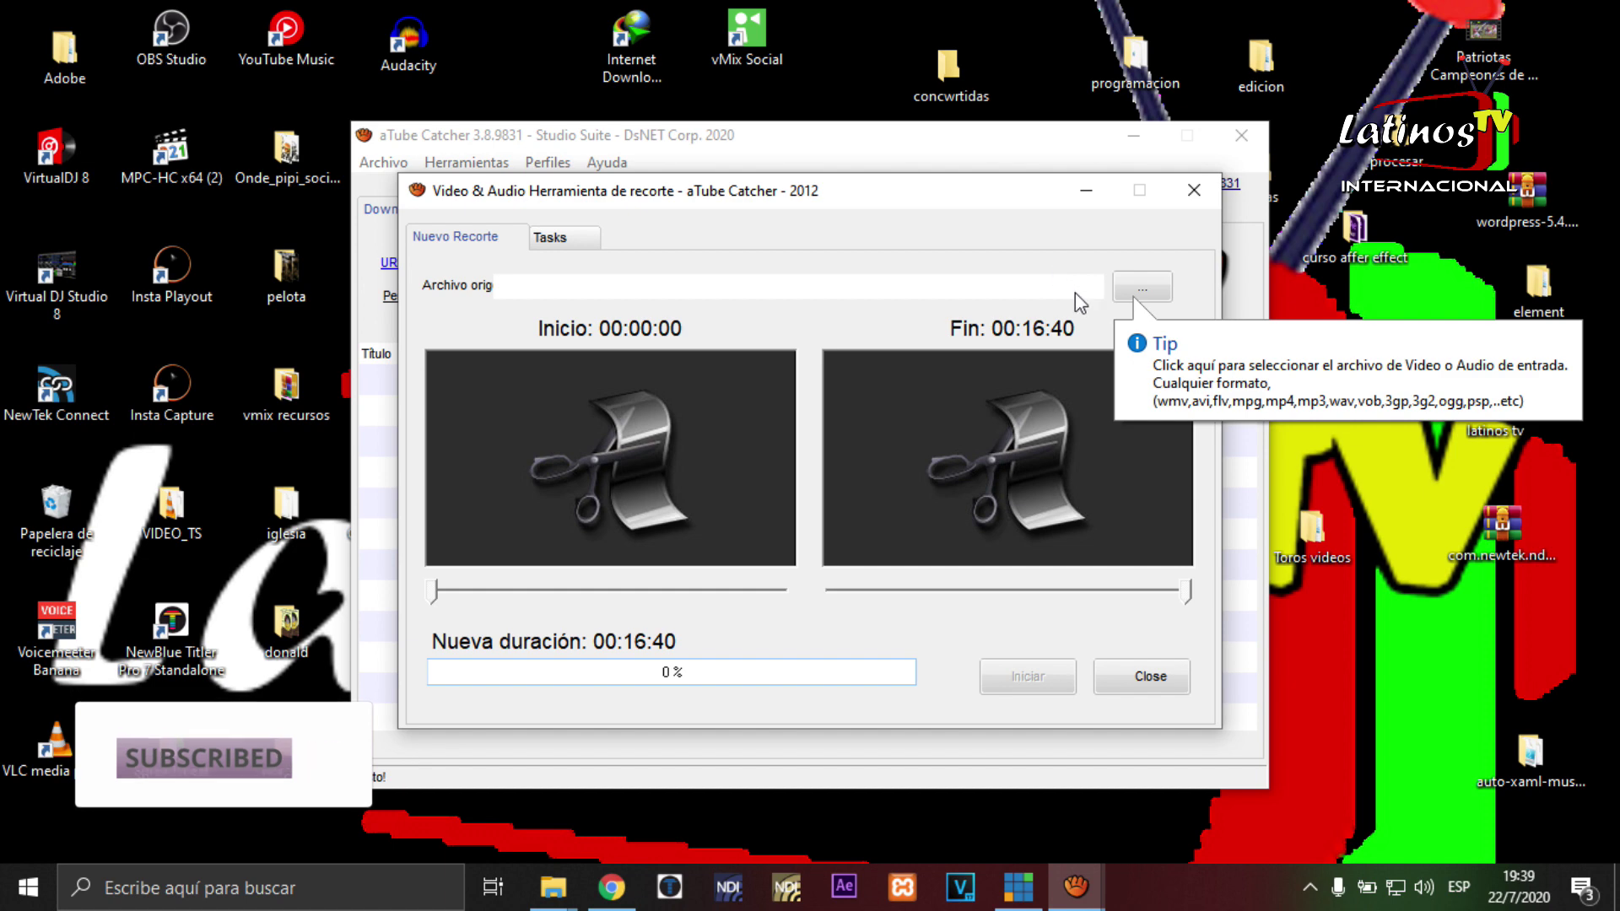
# Load the video "Costa rica vs Uruguay brasil 2014" from the Video folder as the source file for the cut
pyautogui.click(1144, 292)
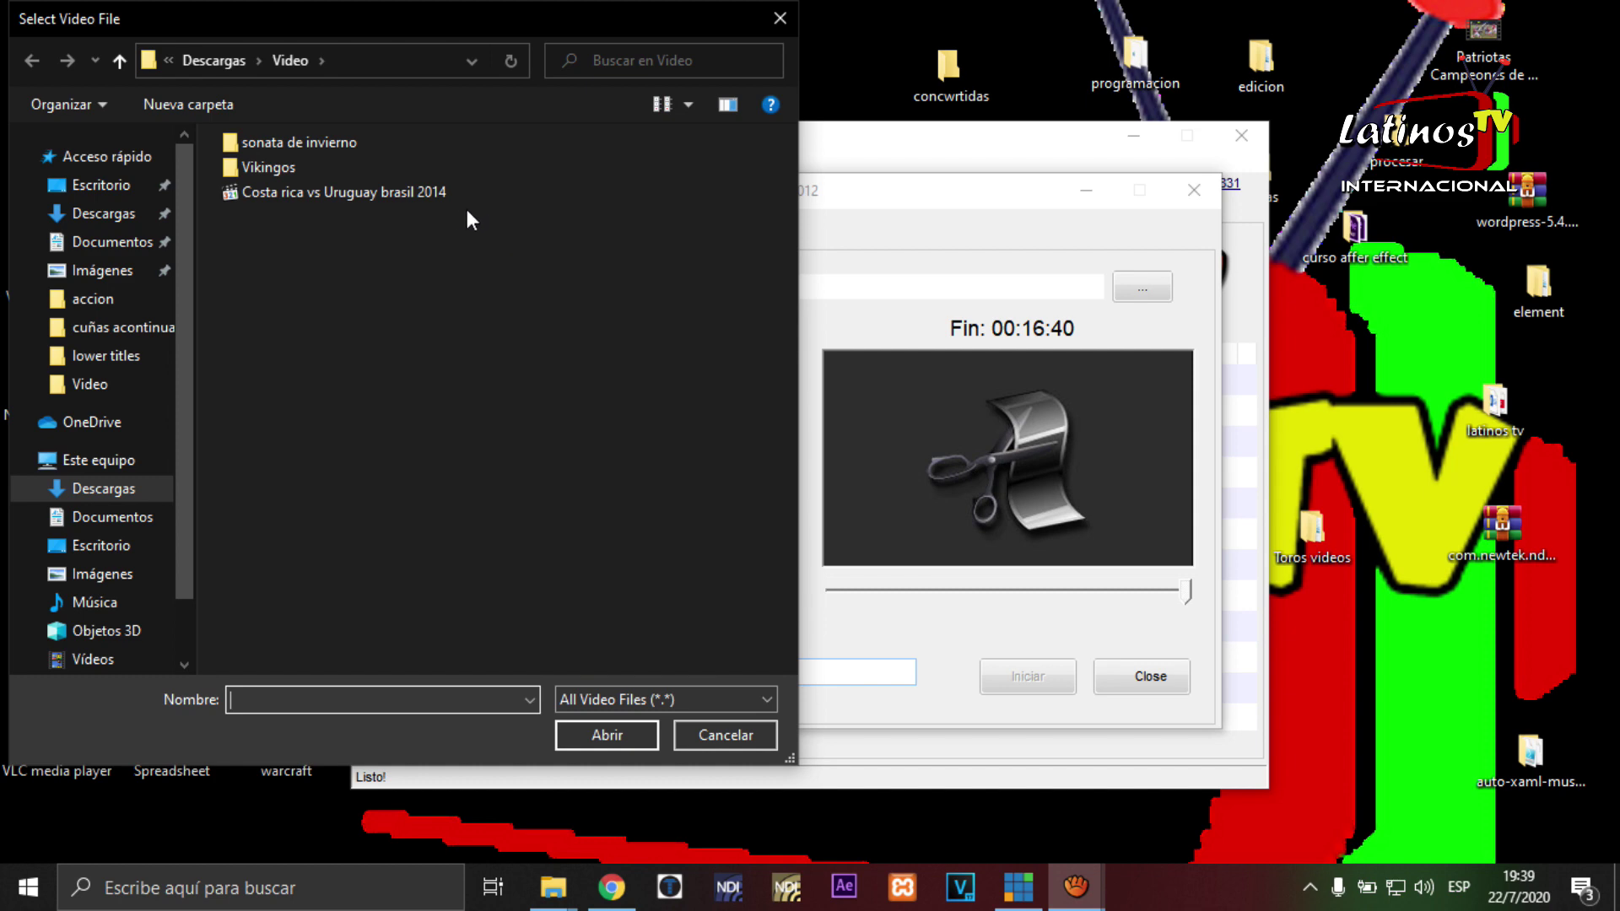
pyautogui.click(414, 199)
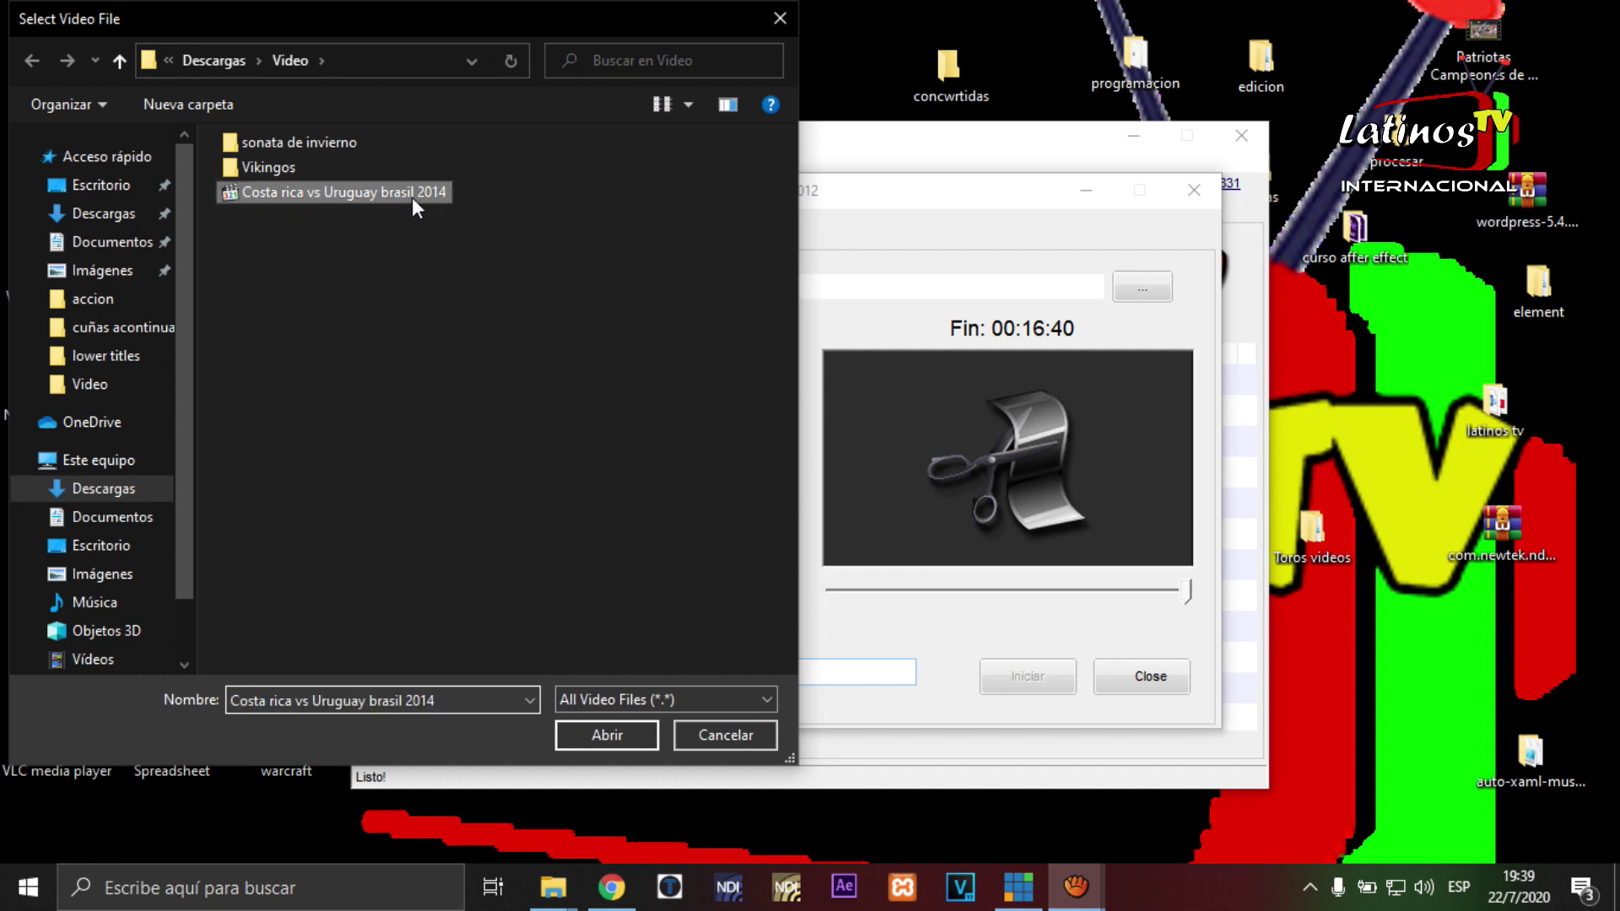
pyautogui.click(637, 739)
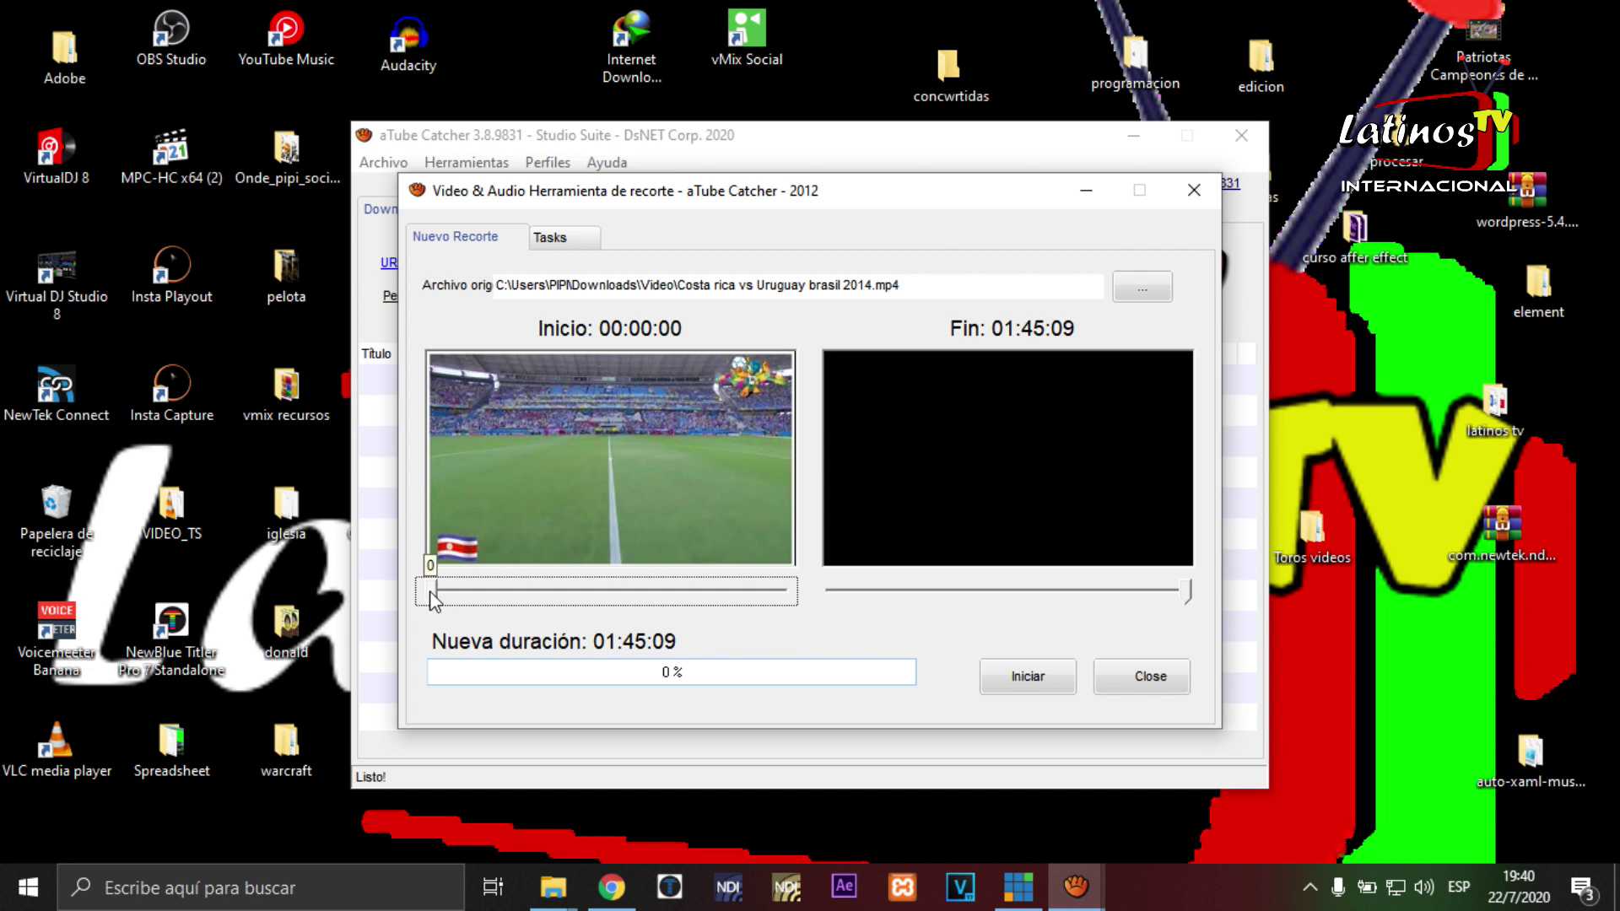
# Set the clip's start position to 00:07:07, fine-tuning it second by second
pyautogui.moveTo(429, 592); pyautogui.dragTo(452, 589)
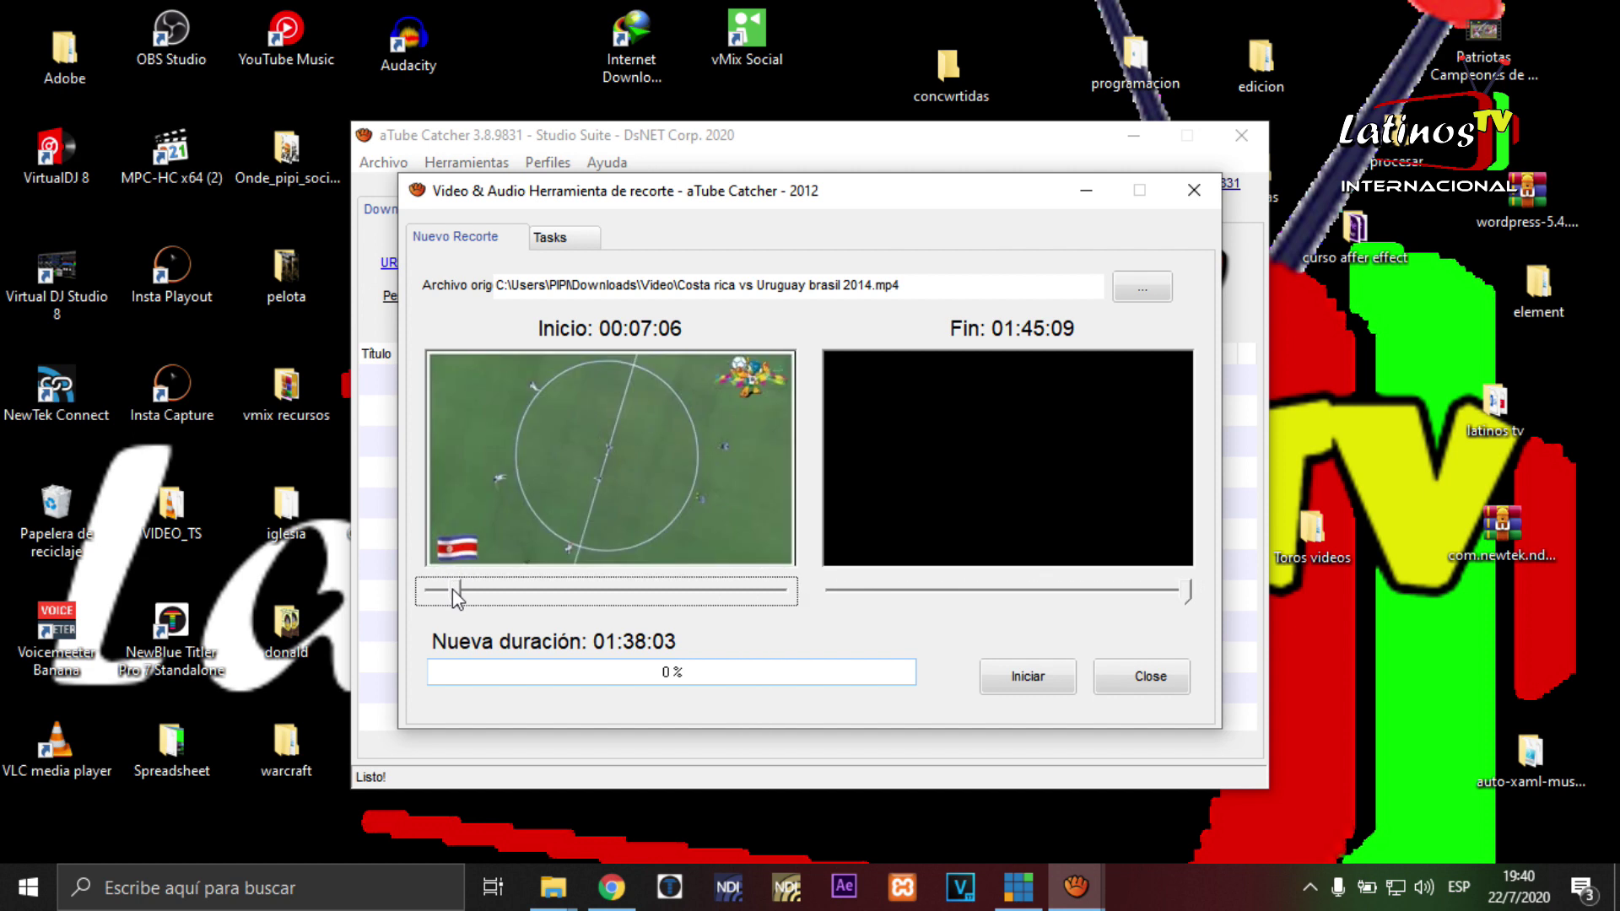
pyautogui.press('Right')
pyautogui.press('Left')
pyautogui.press('Left')
pyautogui.press('Left')
pyautogui.press('Left')
pyautogui.press('Left')
pyautogui.press('Left')
pyautogui.press('Left')
pyautogui.press('Left')
pyautogui.press('Right')
pyautogui.press('Right')
pyautogui.press('Right')
pyautogui.press('Right')
pyautogui.press('Right')
pyautogui.press('Right')
pyautogui.press('Right')
# Set the clip's end position to 00:07:15, run the cut and dismiss the completion message
pyautogui.click(1189, 594)
pyautogui.moveTo(1188, 592); pyautogui.dragTo(857, 584)
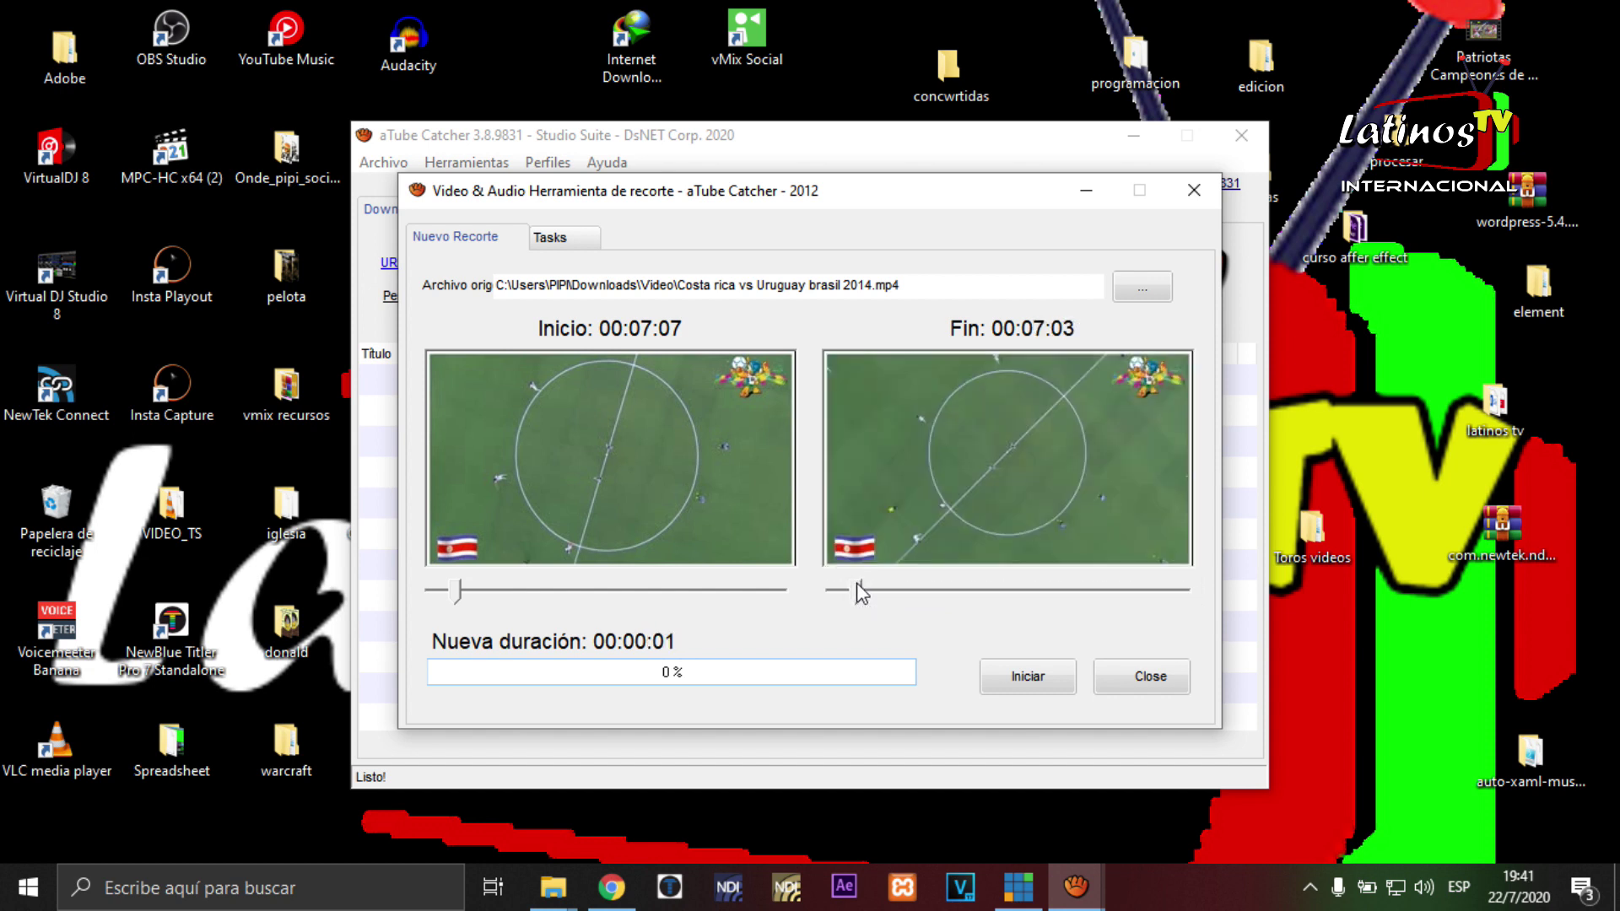
pyautogui.press('Right')
pyautogui.press('Right')
pyautogui.press('Right')
pyautogui.press('Right')
pyautogui.press('Right')
pyautogui.press('Right')
pyautogui.press('Right')
pyautogui.press('Right')
pyautogui.press('Right')
pyautogui.press('Right')
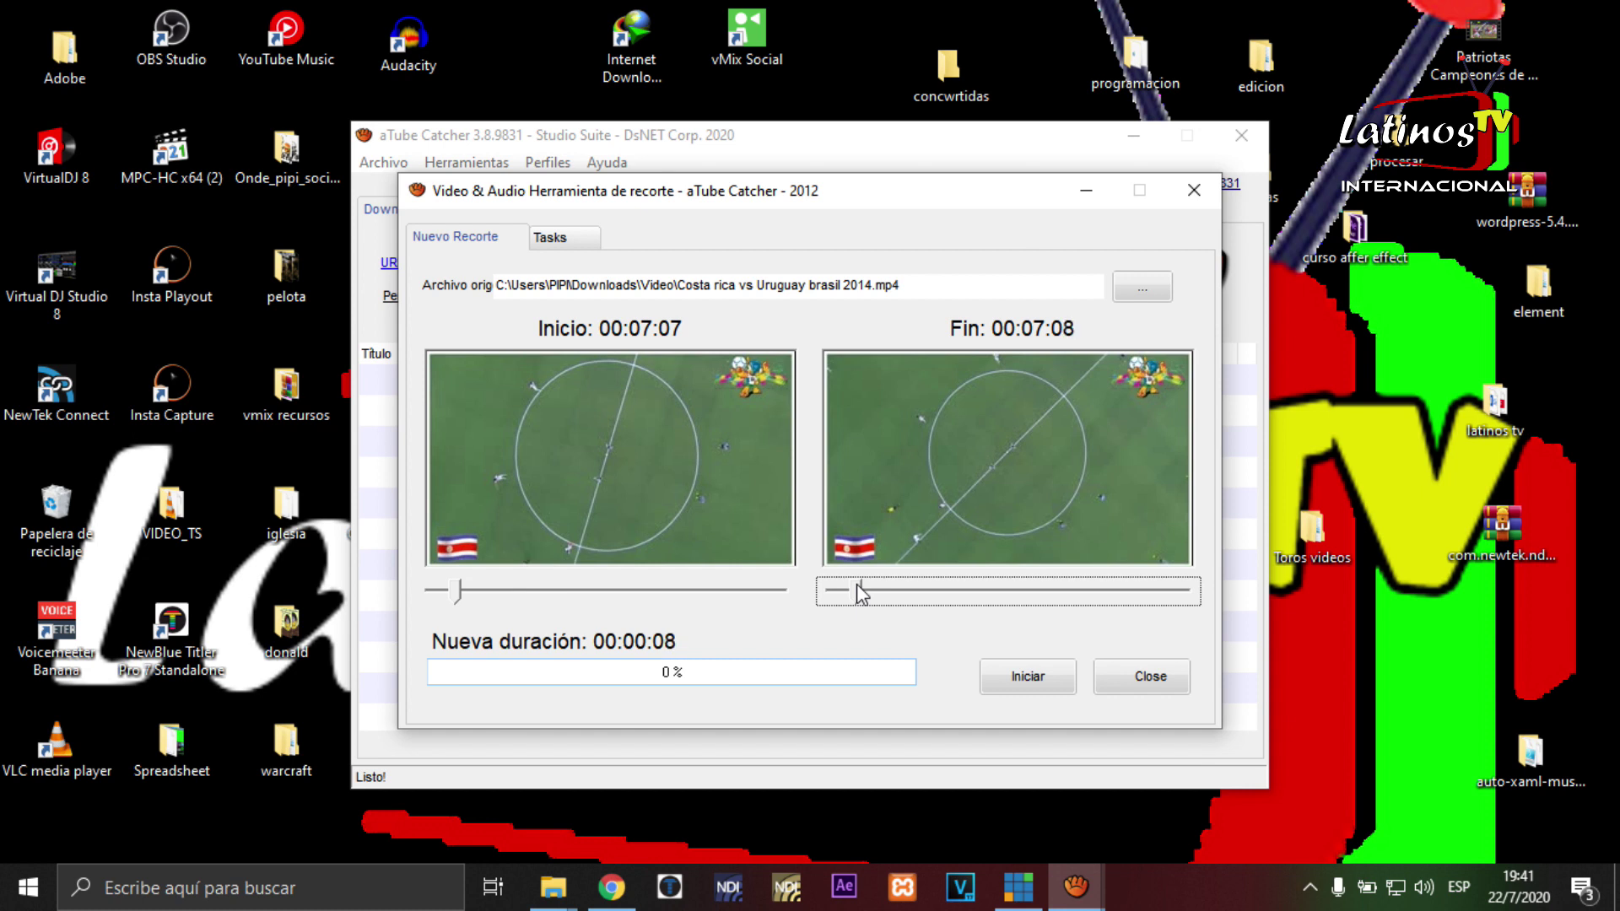
pyautogui.press('Right')
pyautogui.press('Right')
pyautogui.press('Right')
pyautogui.press('Right')
pyautogui.click(1040, 675)
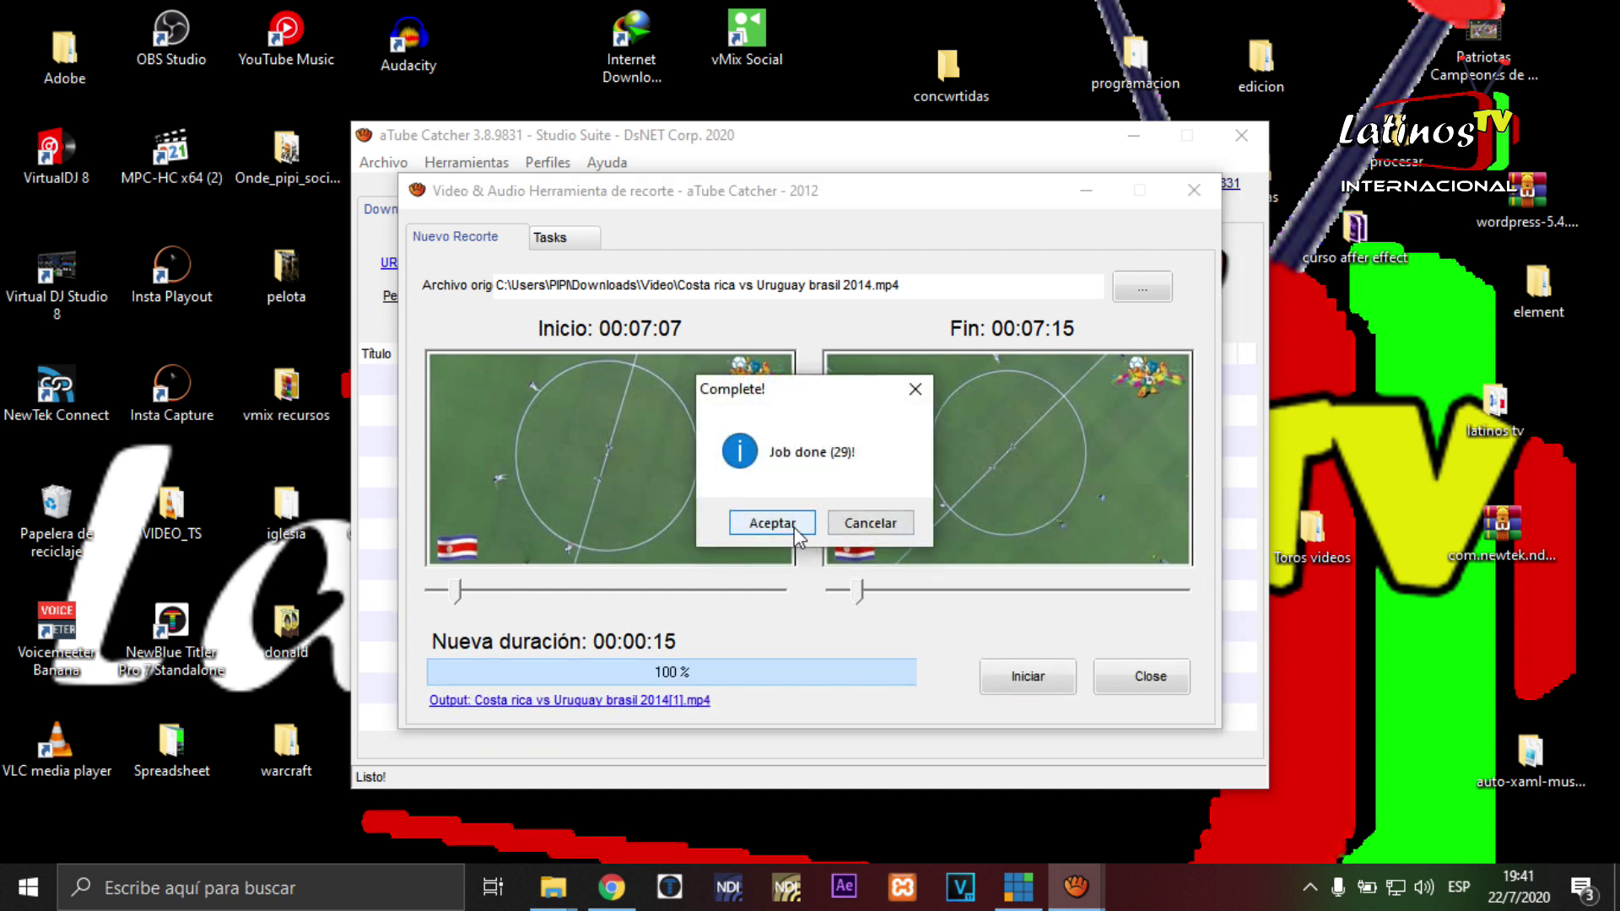
pyautogui.click(783, 524)
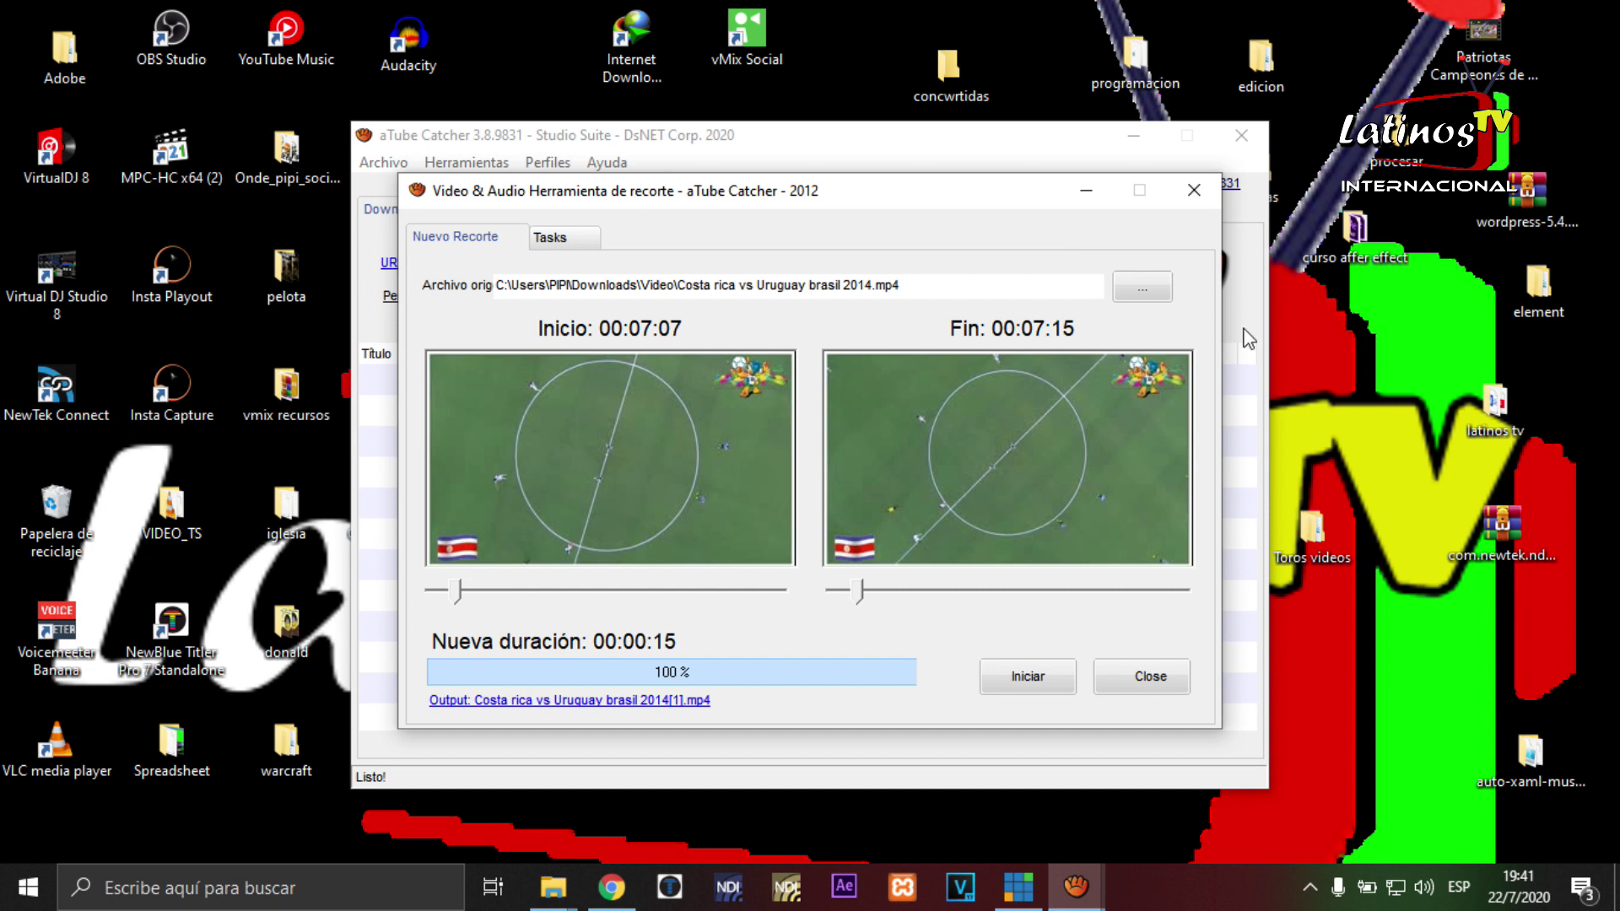
# Reload the original "Costa rica vs Uruguay brasil 2014" video as the source for a second cut
pyautogui.click(1143, 287)
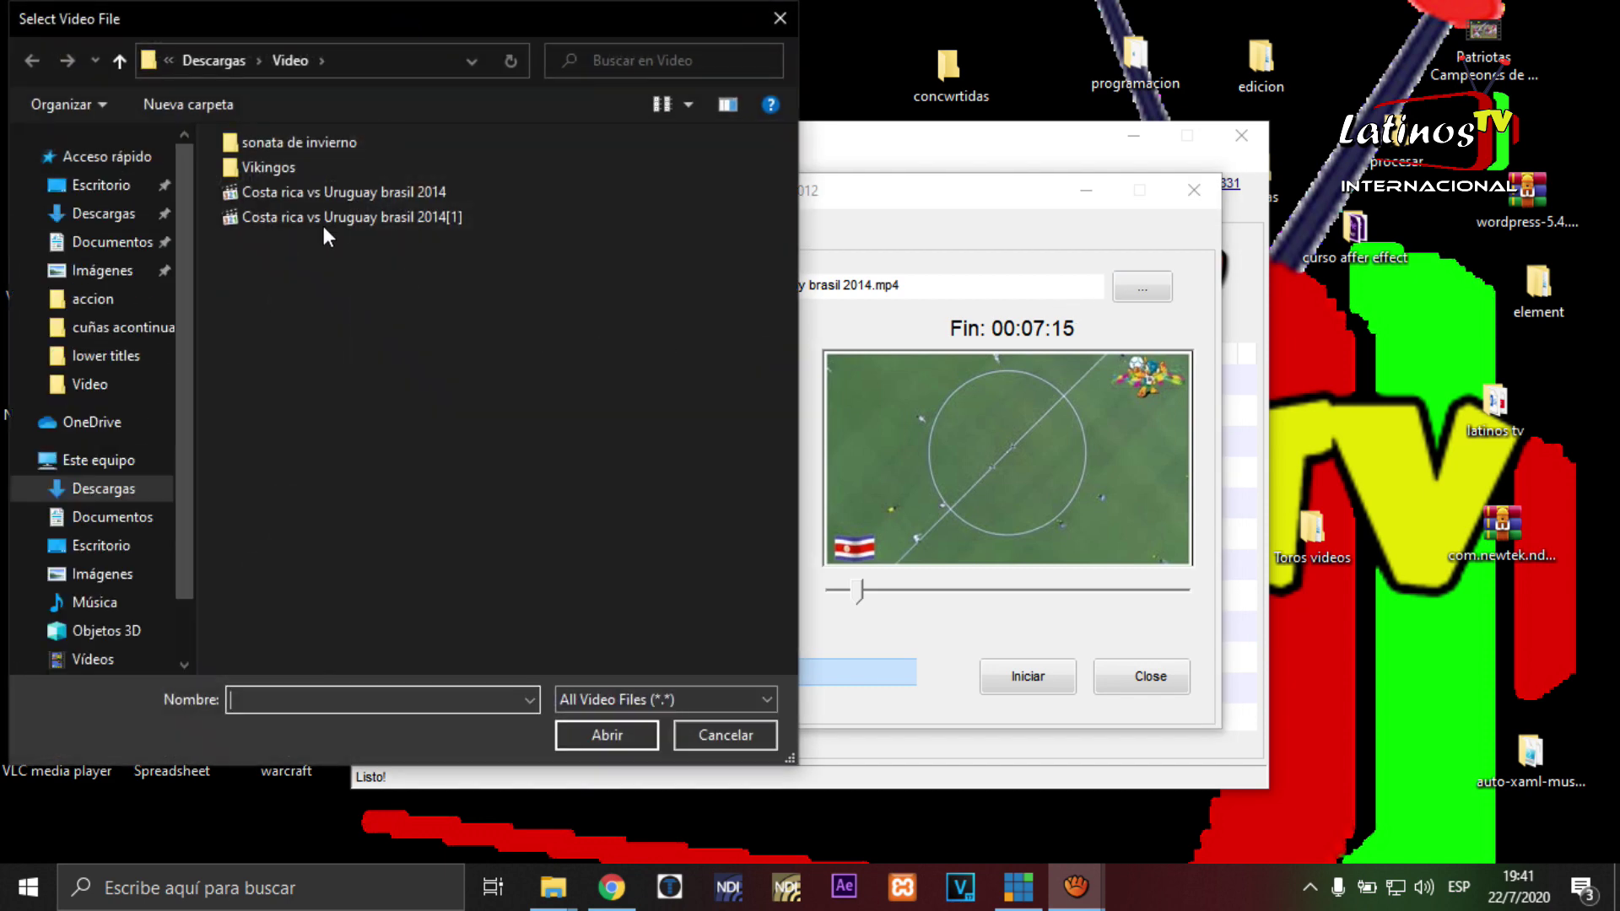
pyautogui.click(427, 191)
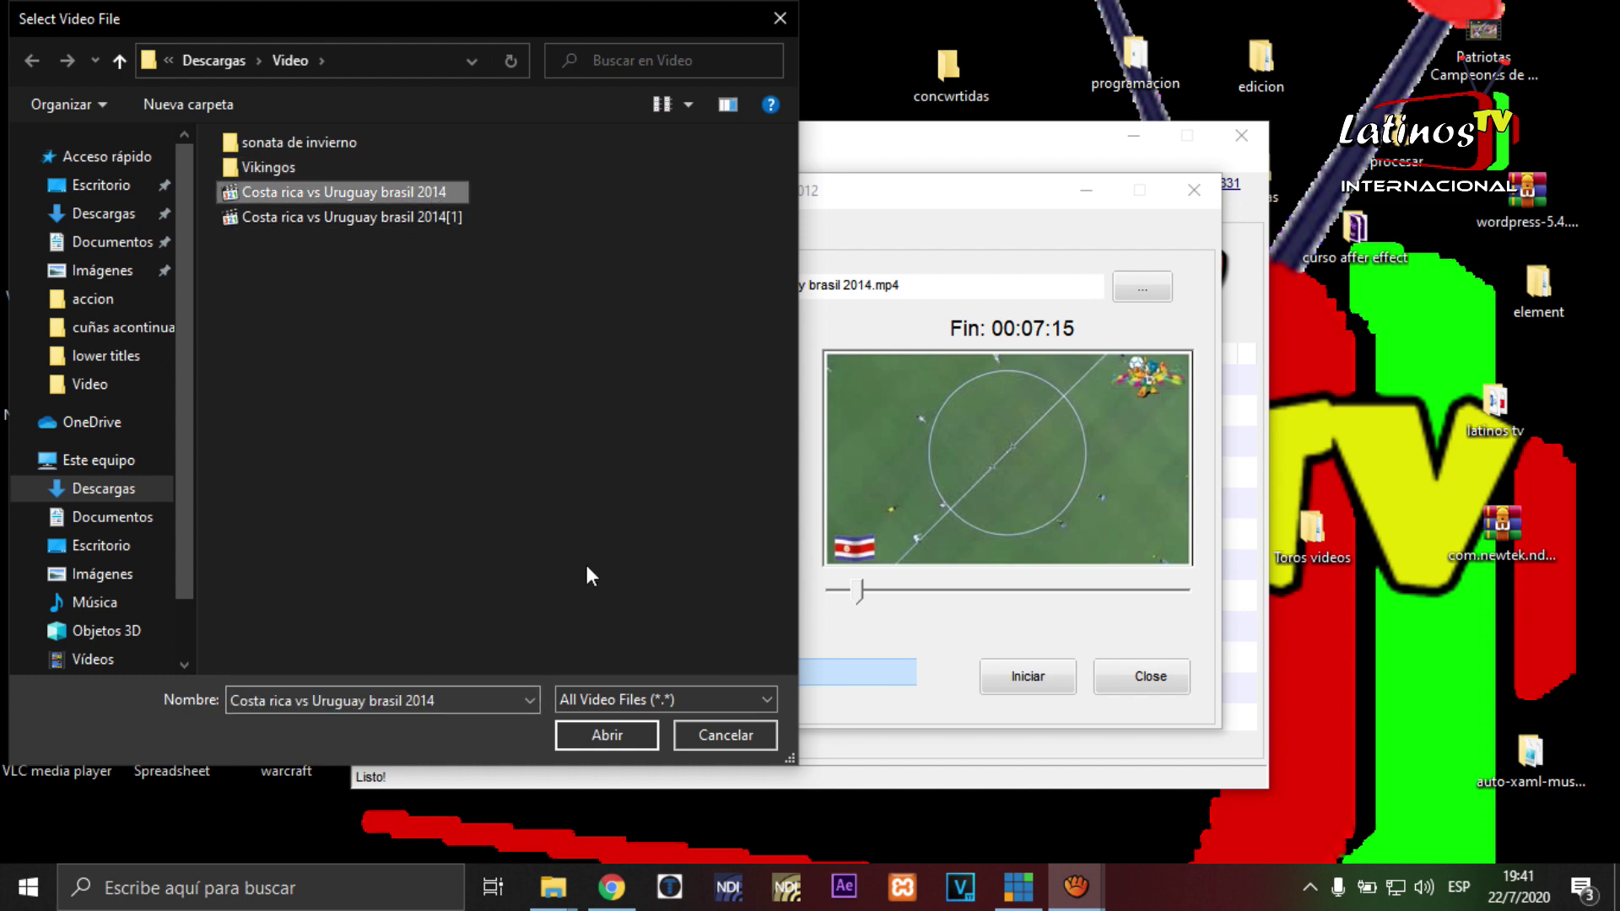
pyautogui.click(602, 736)
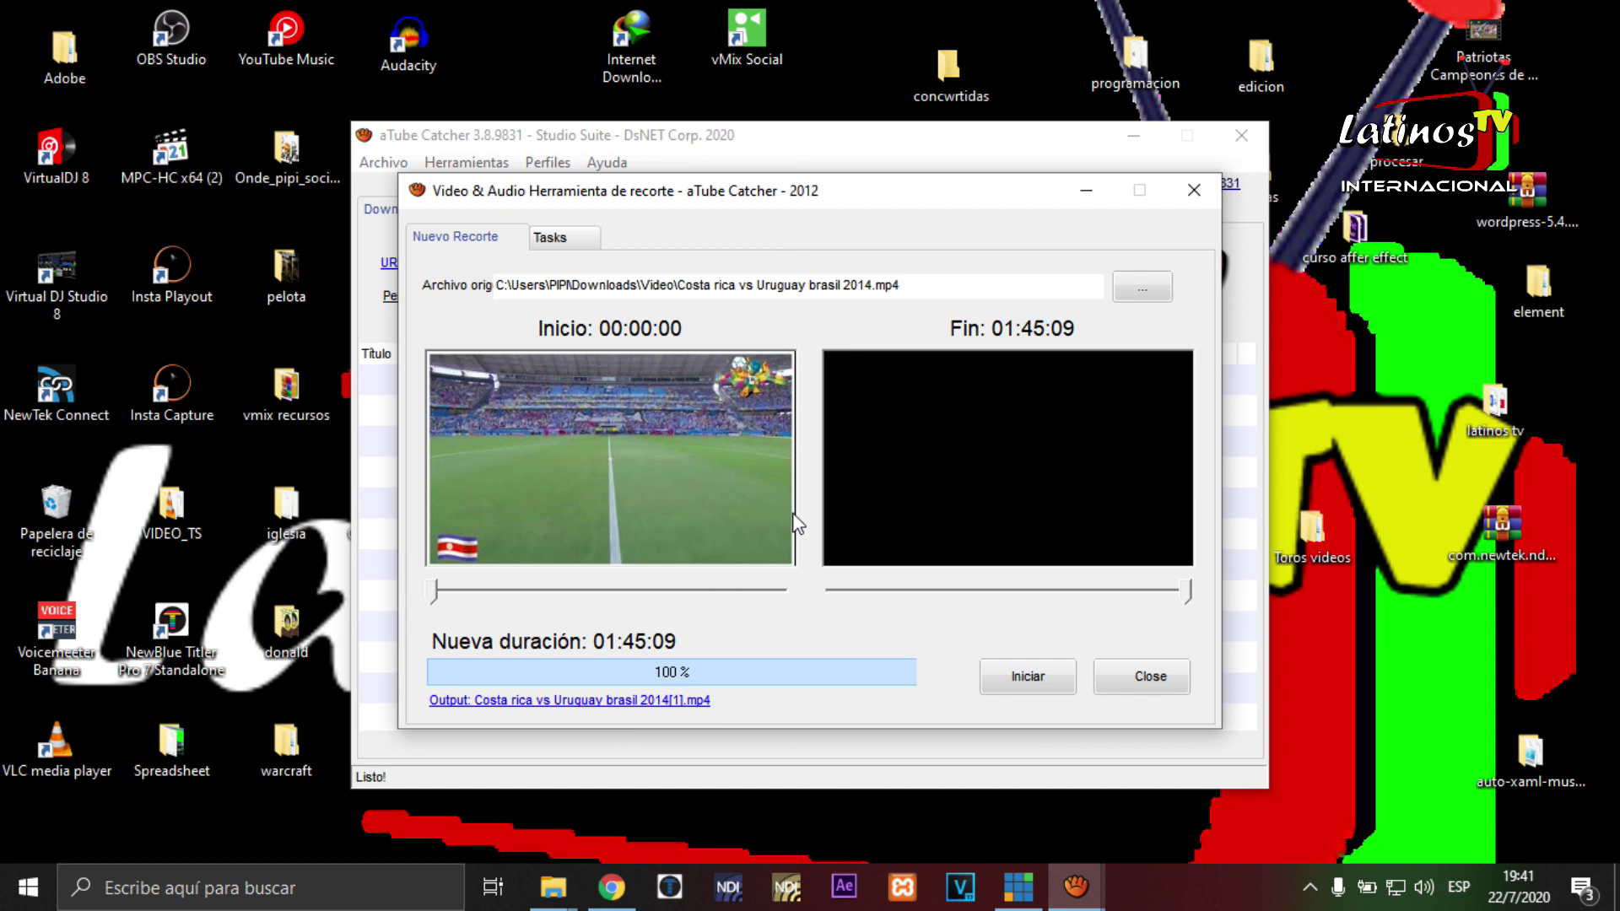
# Set the second clip's start position to 00:09:05, adjusting it roughly and then second by second
pyautogui.moveTo(435, 592); pyautogui.dragTo(468, 594)
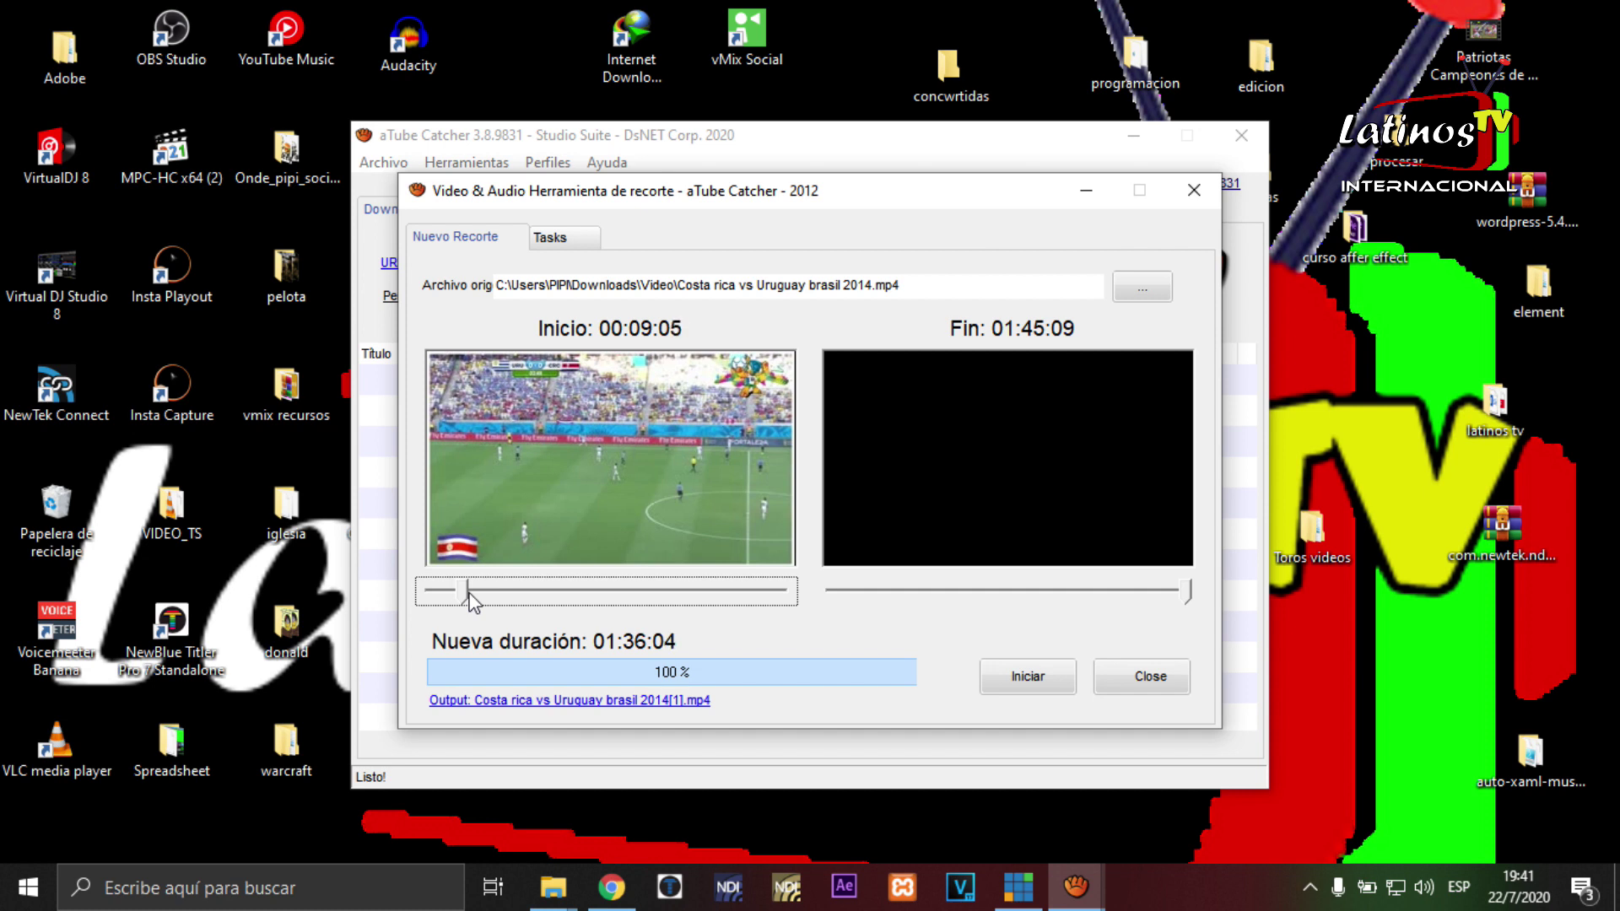
pyautogui.press('Tab')
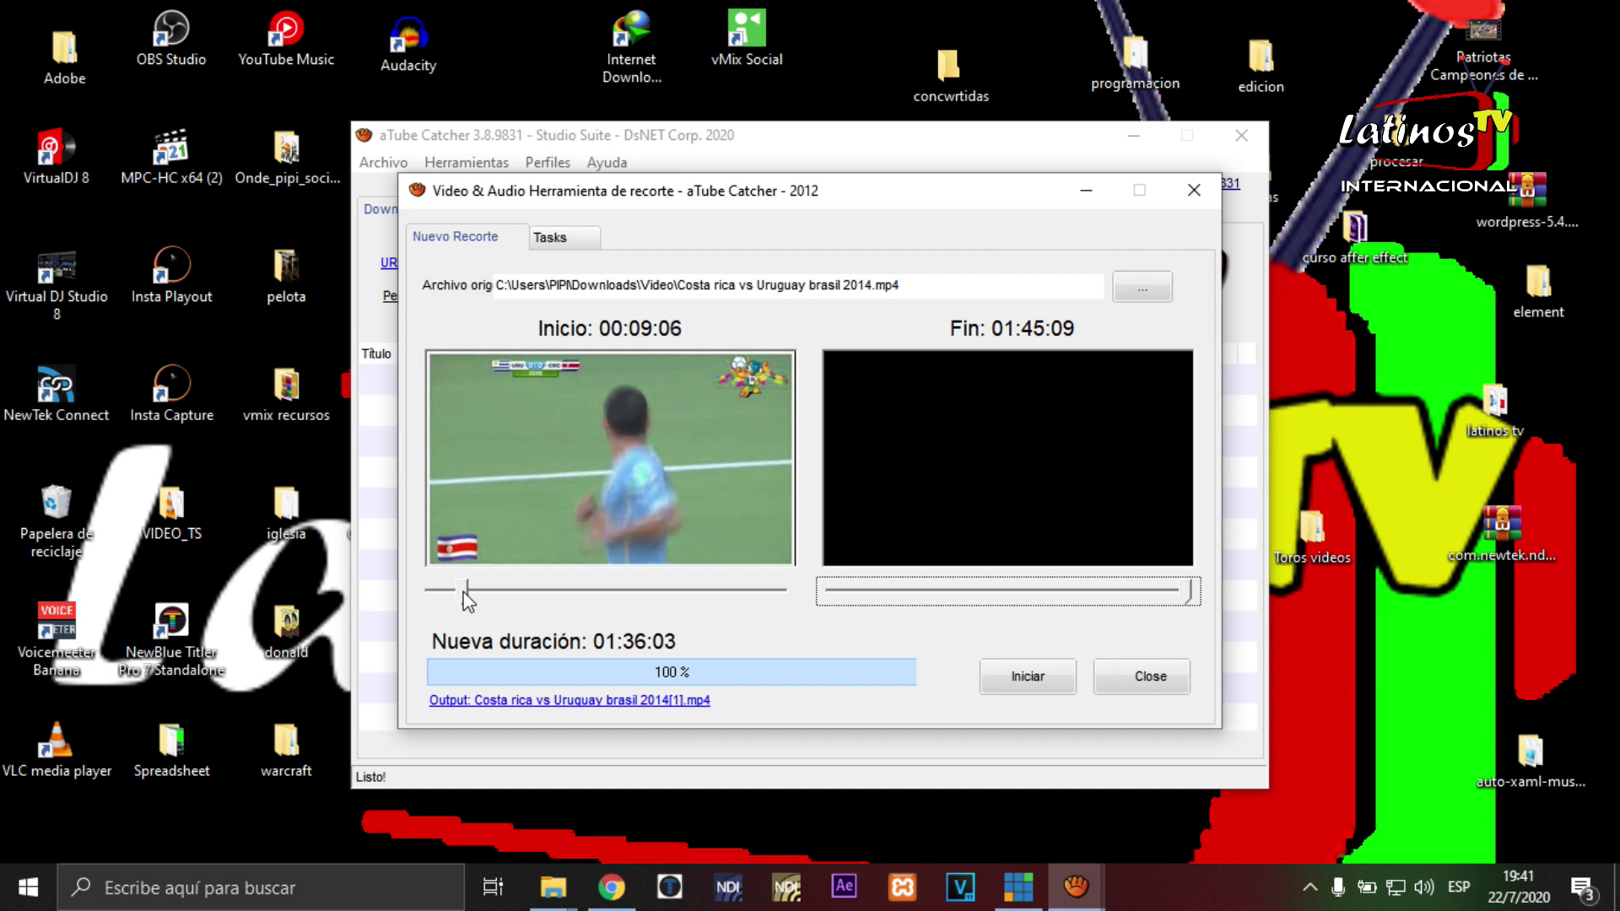
pyautogui.click(467, 595)
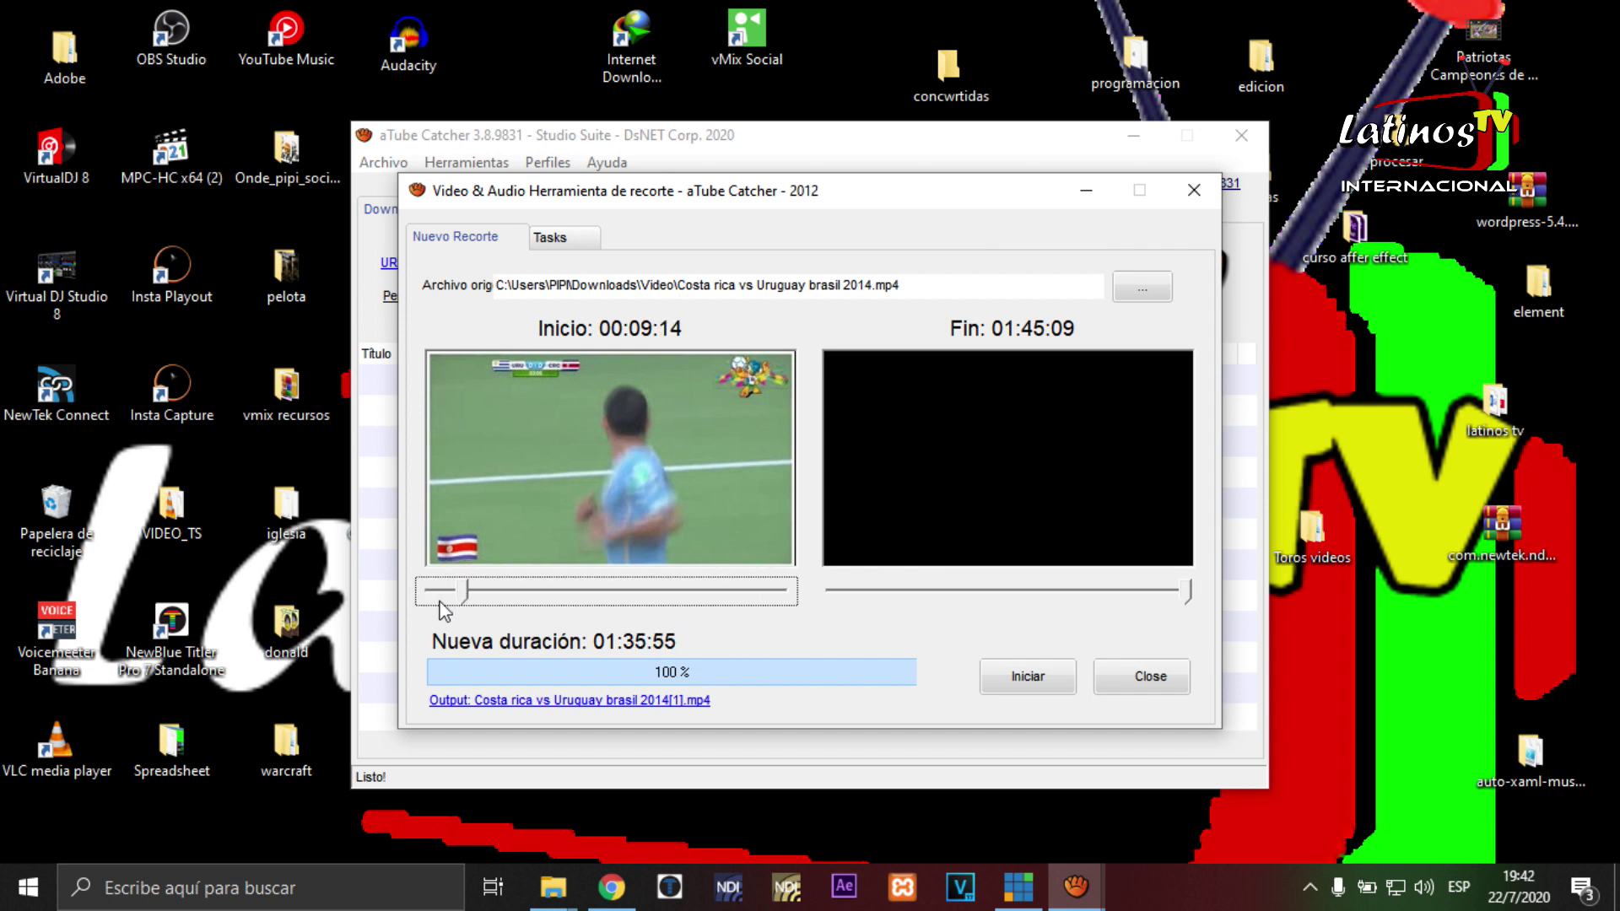
pyautogui.moveTo(464, 590); pyautogui.dragTo(469, 596)
pyautogui.click(469, 595)
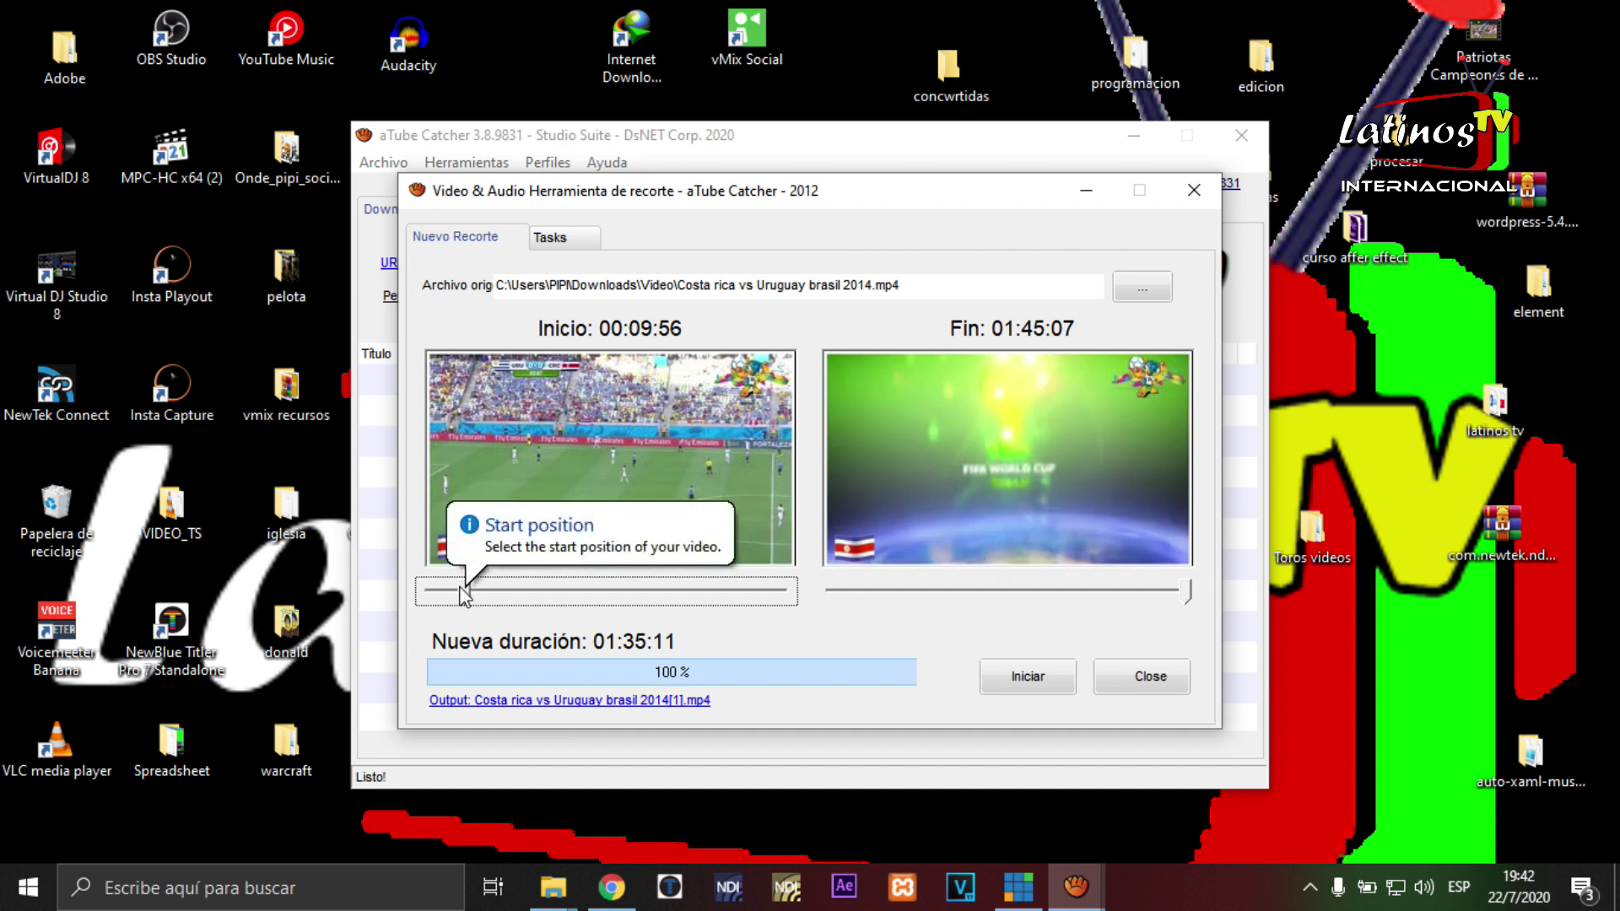
pyautogui.click(462, 593)
pyautogui.moveTo(466, 593); pyautogui.dragTo(462, 591)
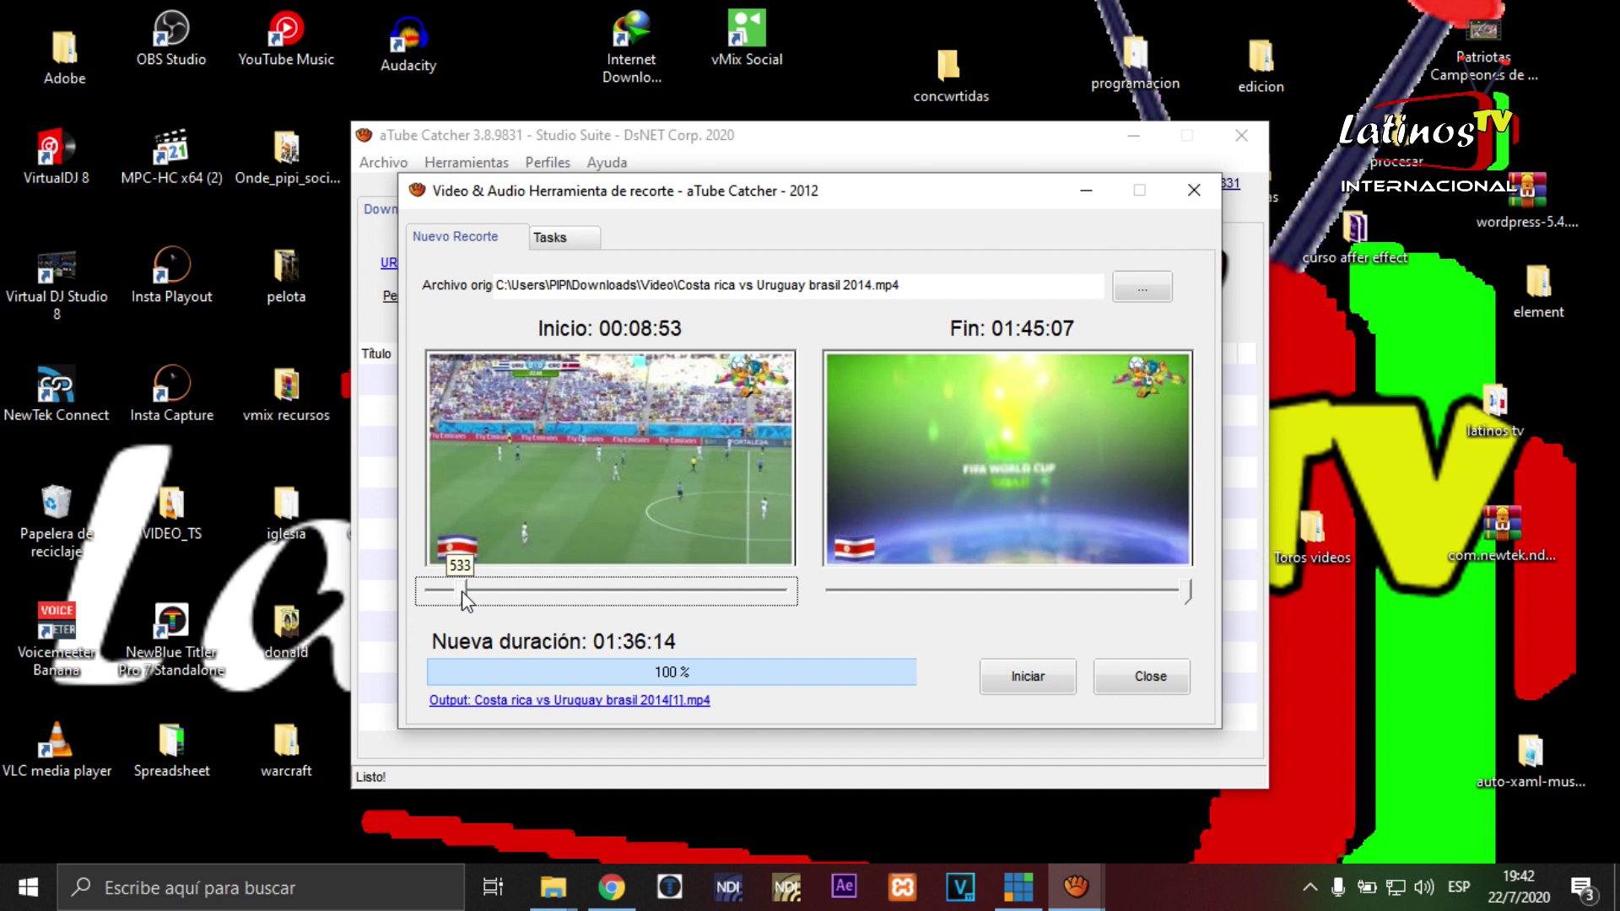
pyautogui.press('Left')
pyautogui.press('Left')
pyautogui.press('Right')
pyautogui.press('Right')
pyautogui.press('Right')
pyautogui.press('Right')
pyautogui.press('Right')
pyautogui.press('Right')
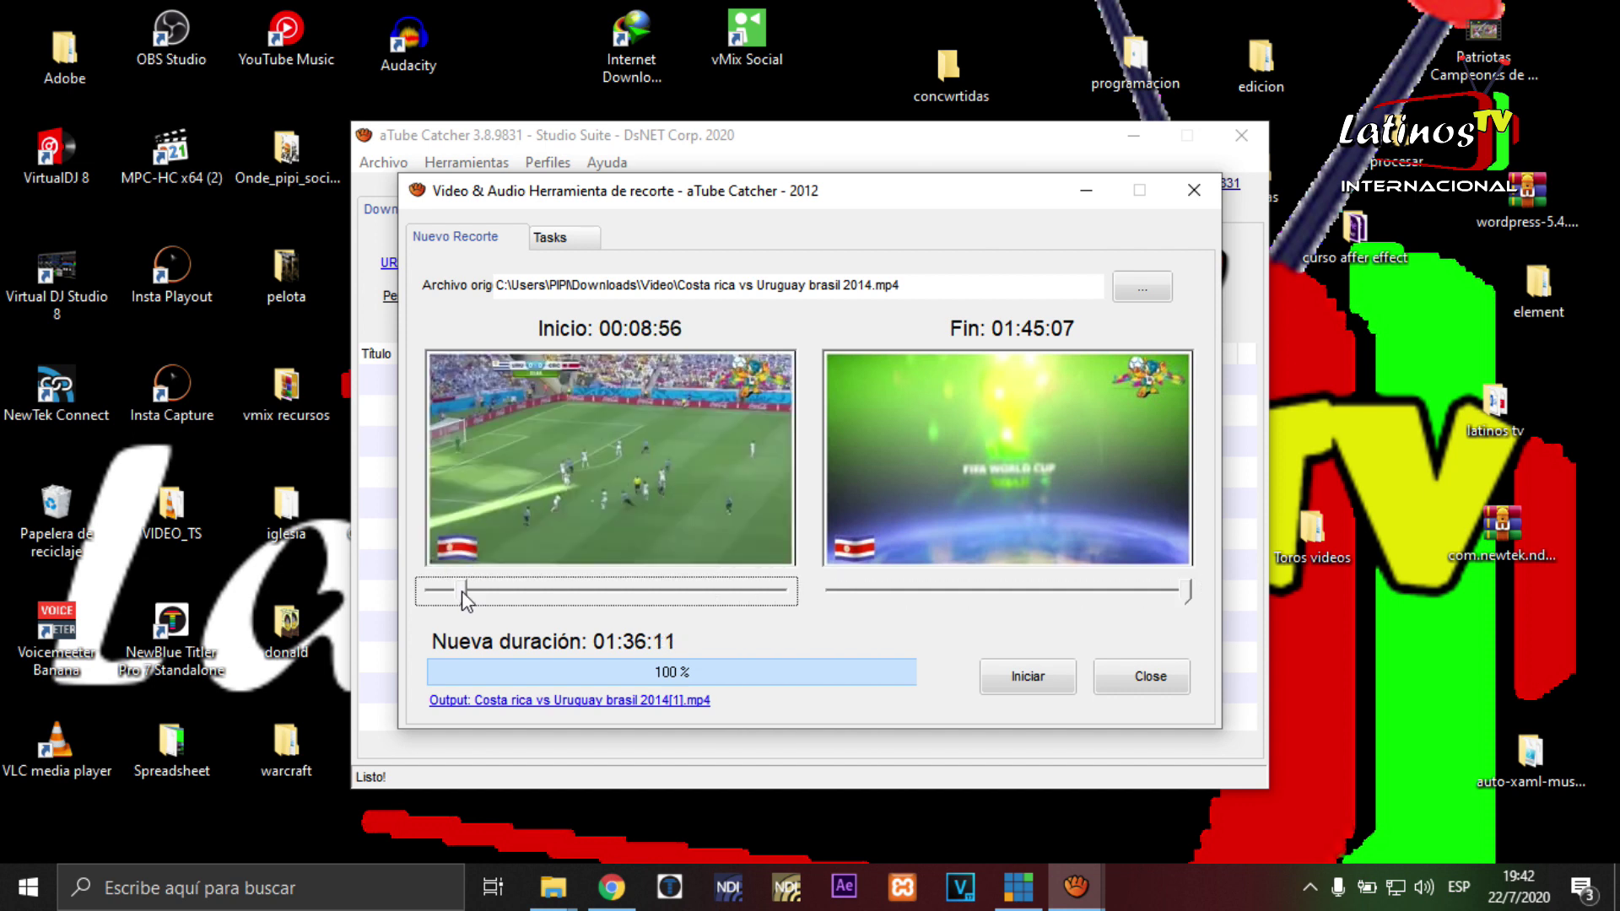
pyautogui.press('Right')
pyautogui.press('Right')
pyautogui.press('Right')
pyautogui.press('Right')
pyautogui.press('Right')
pyautogui.press('Right')
pyautogui.press('Right')
pyautogui.press('Right')
# Set the second clip's end position to 00:09:25, run the cut and dismiss the completion message
pyautogui.press('Tab')
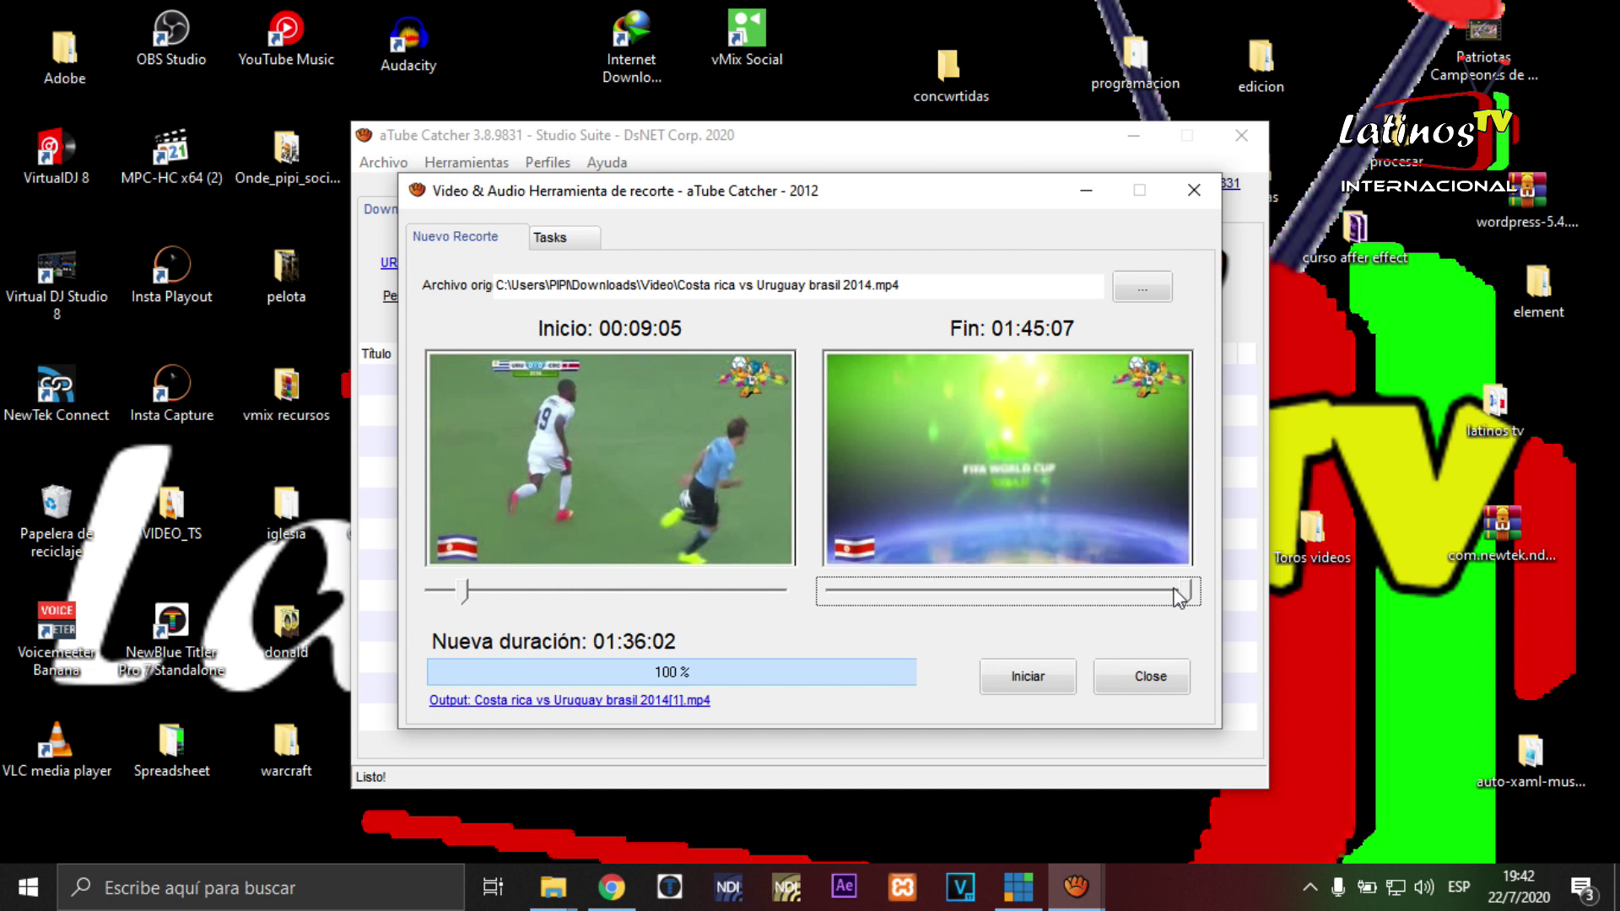
pyautogui.moveTo(1183, 587); pyautogui.dragTo(864, 592)
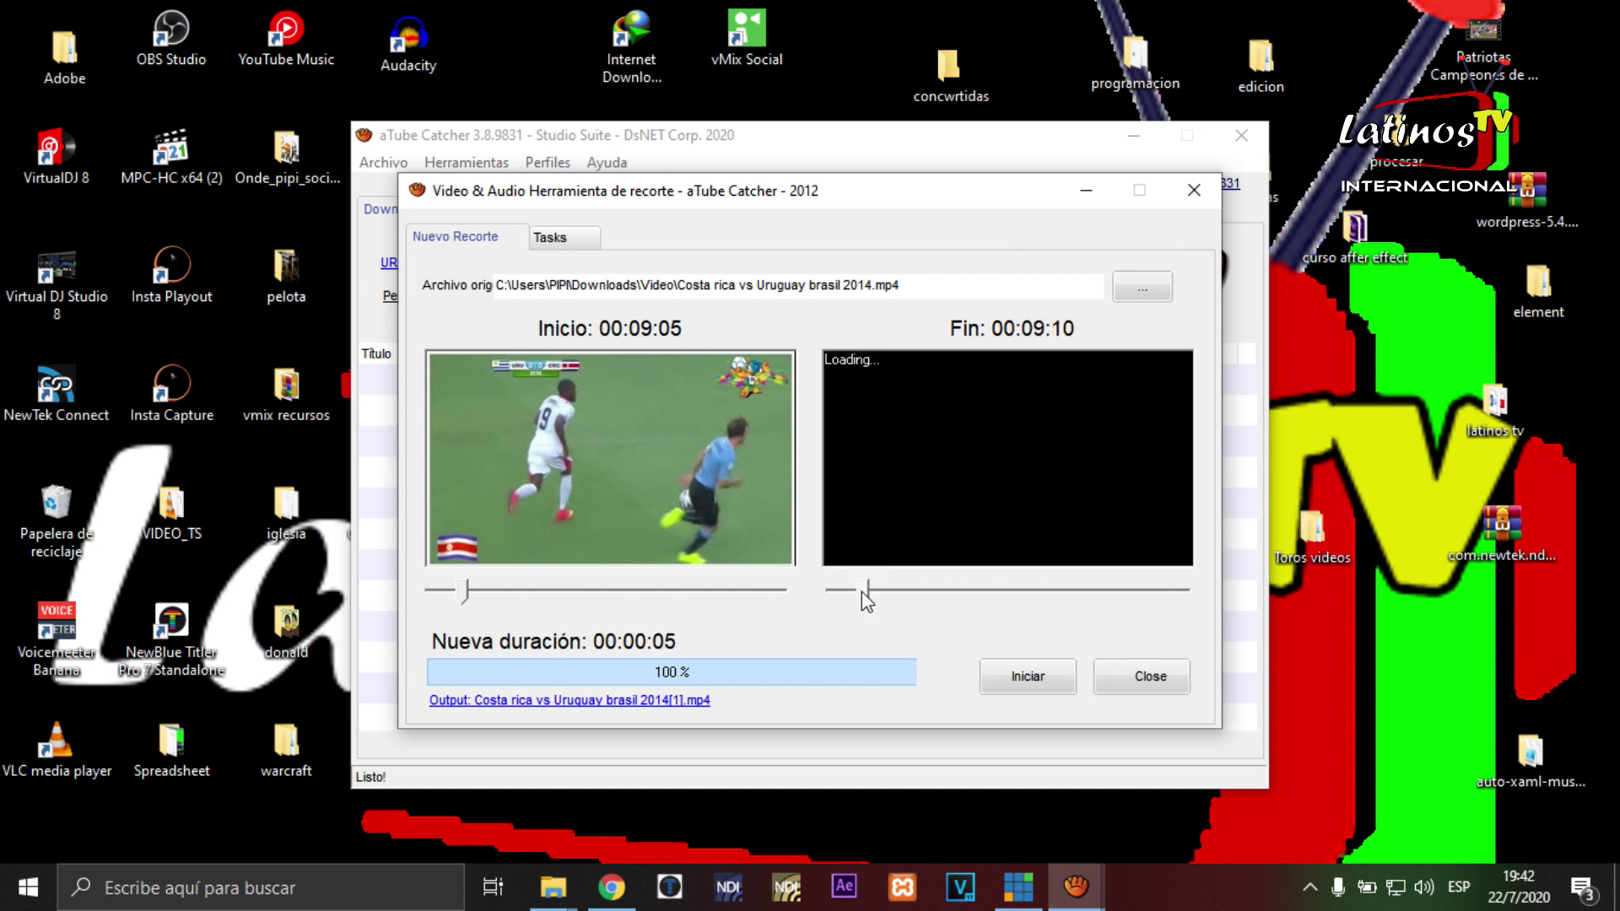
pyautogui.press('Left')
pyautogui.press('Left')
pyautogui.press('Left')
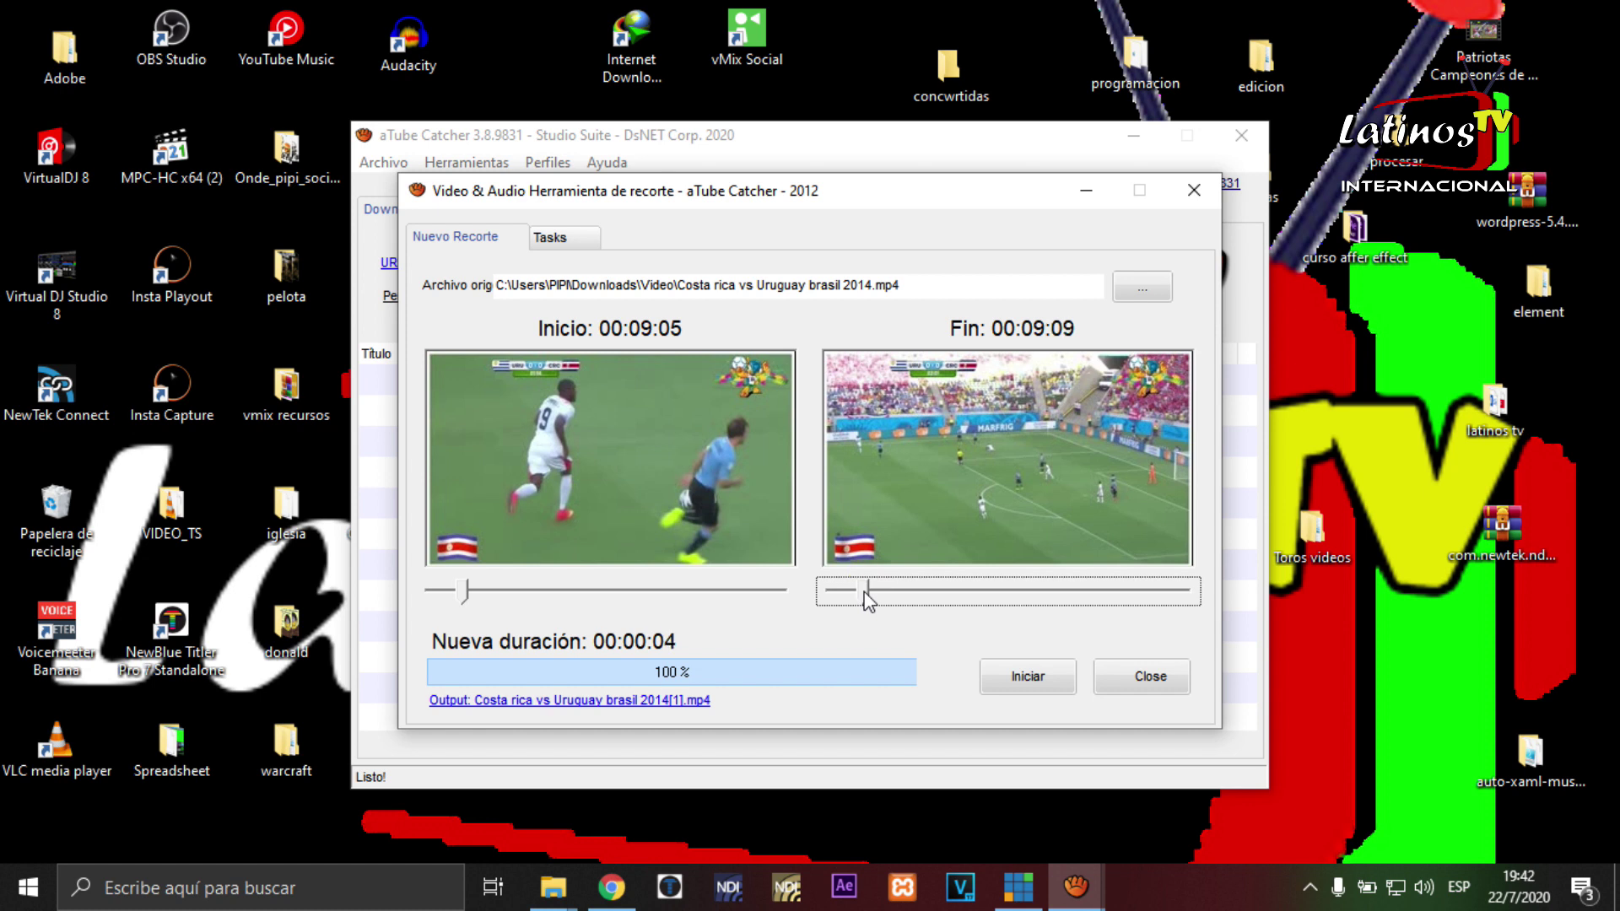
pyautogui.press('Right')
pyautogui.press('Right')
pyautogui.press('Right')
pyautogui.press('Right')
pyautogui.press('Right')
pyautogui.press('Right')
pyautogui.press('Right')
pyautogui.press('Right')
pyautogui.press('Right')
pyautogui.press('Right')
pyautogui.press('Right')
pyautogui.press('Right')
pyautogui.press('Right')
pyautogui.press('Right')
pyautogui.press('Right')
pyautogui.press('Right')
pyautogui.press('Right')
pyautogui.press('Right')
pyautogui.press('Right')
pyautogui.press('Left')
pyautogui.click(1036, 682)
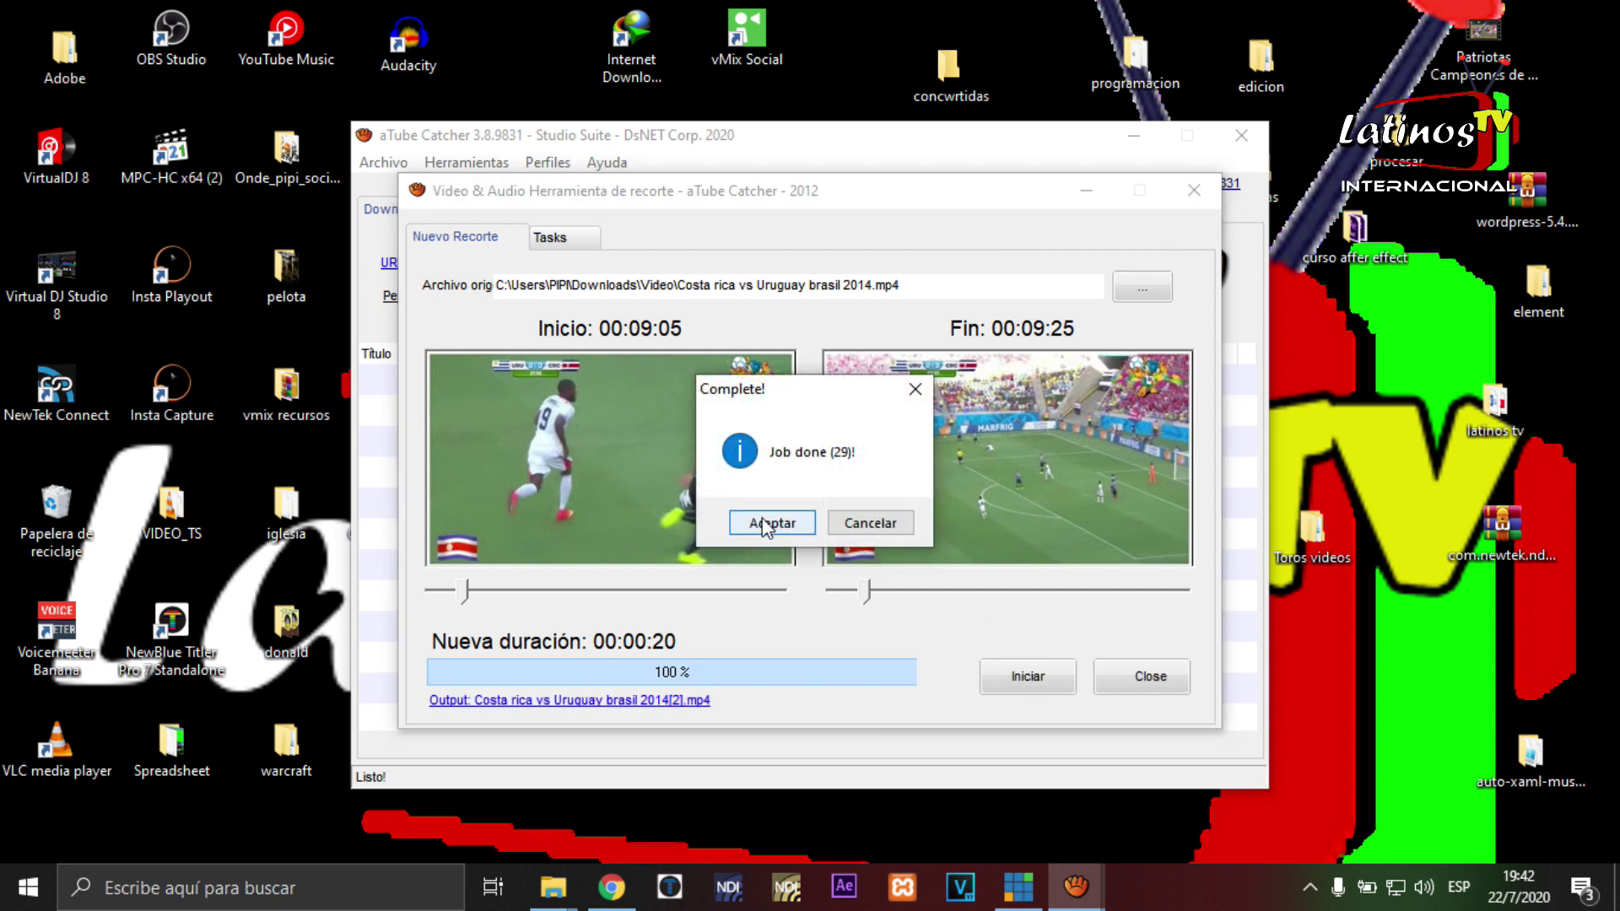
pyautogui.click(764, 523)
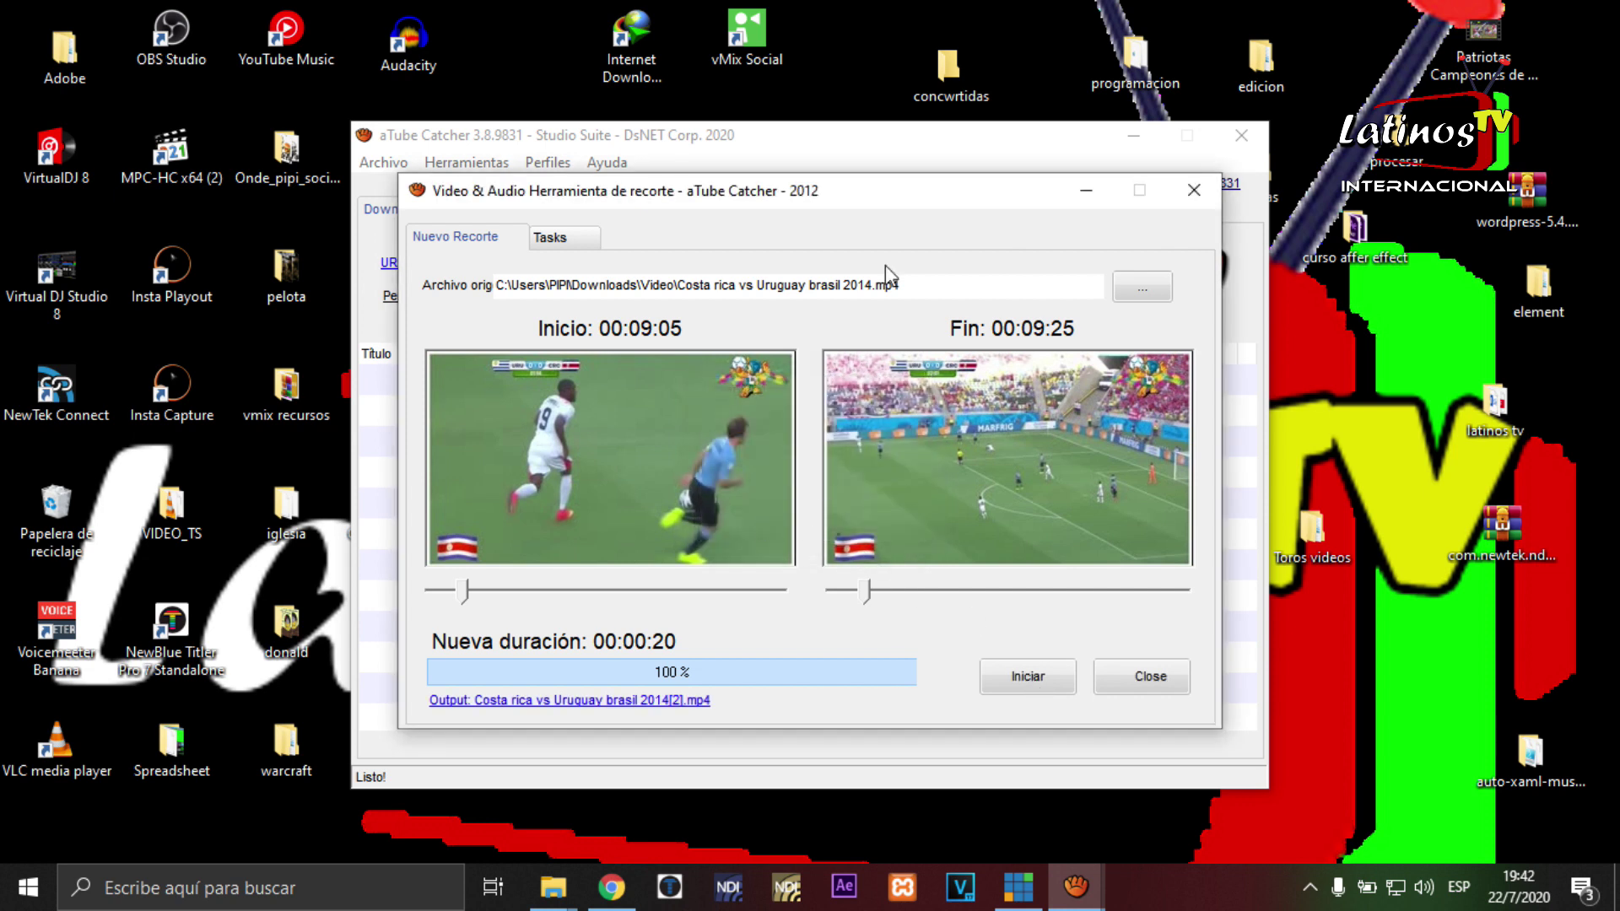
# Switch to the Video folder in File Explorer and check the two exported match clips
pyautogui.click(617, 905)
pyautogui.click(614, 903)
pyautogui.moveTo(540, 901)
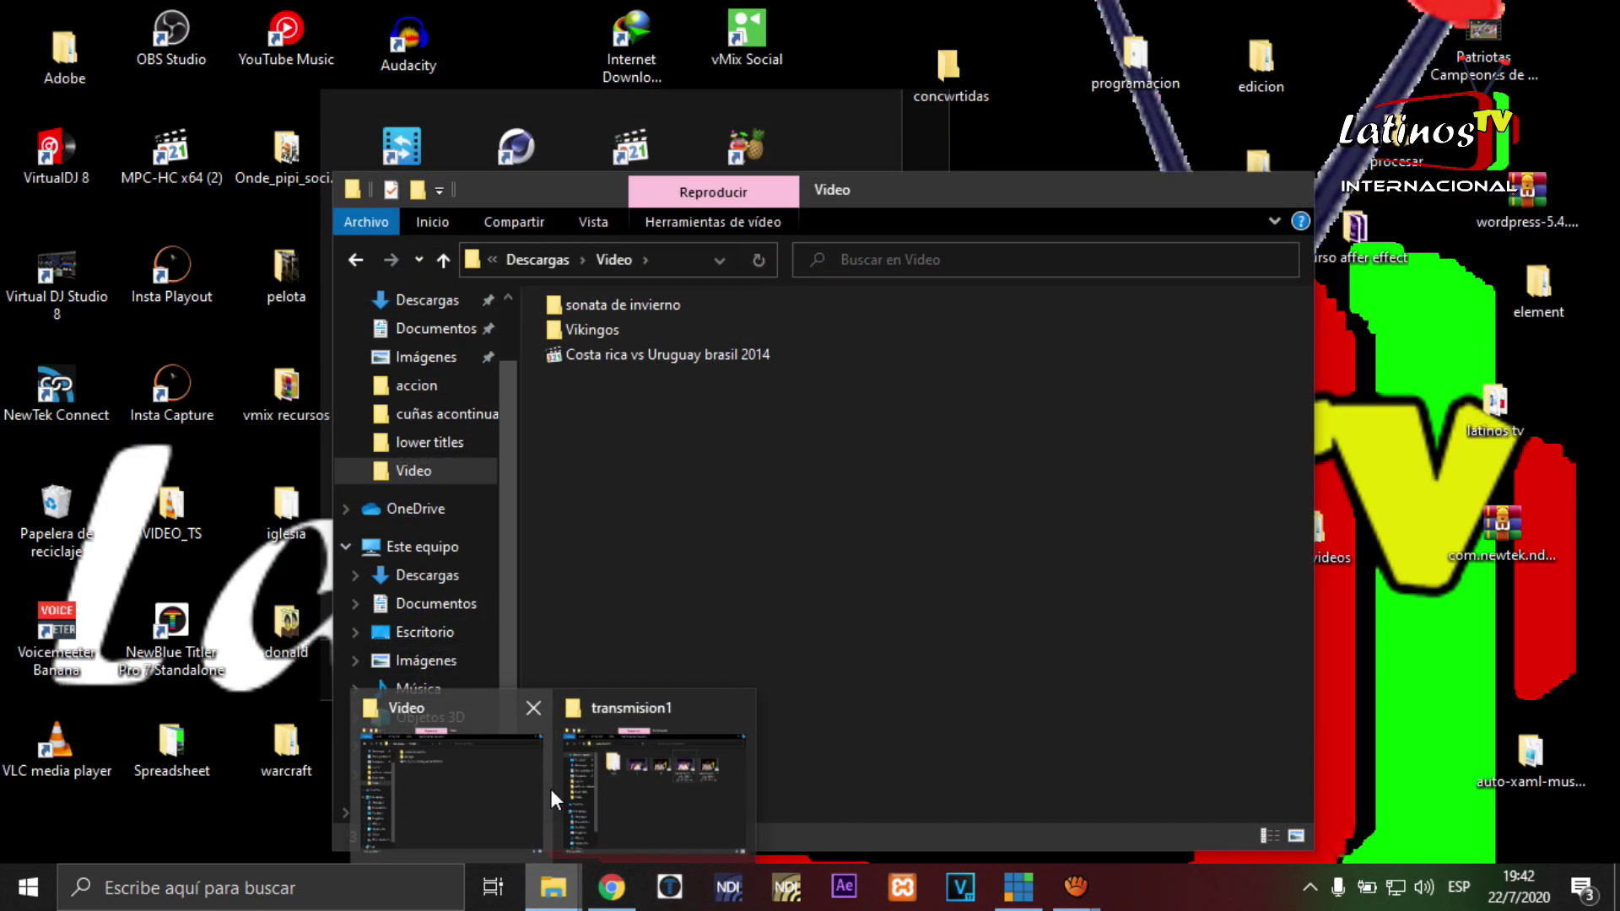
pyautogui.click(525, 776)
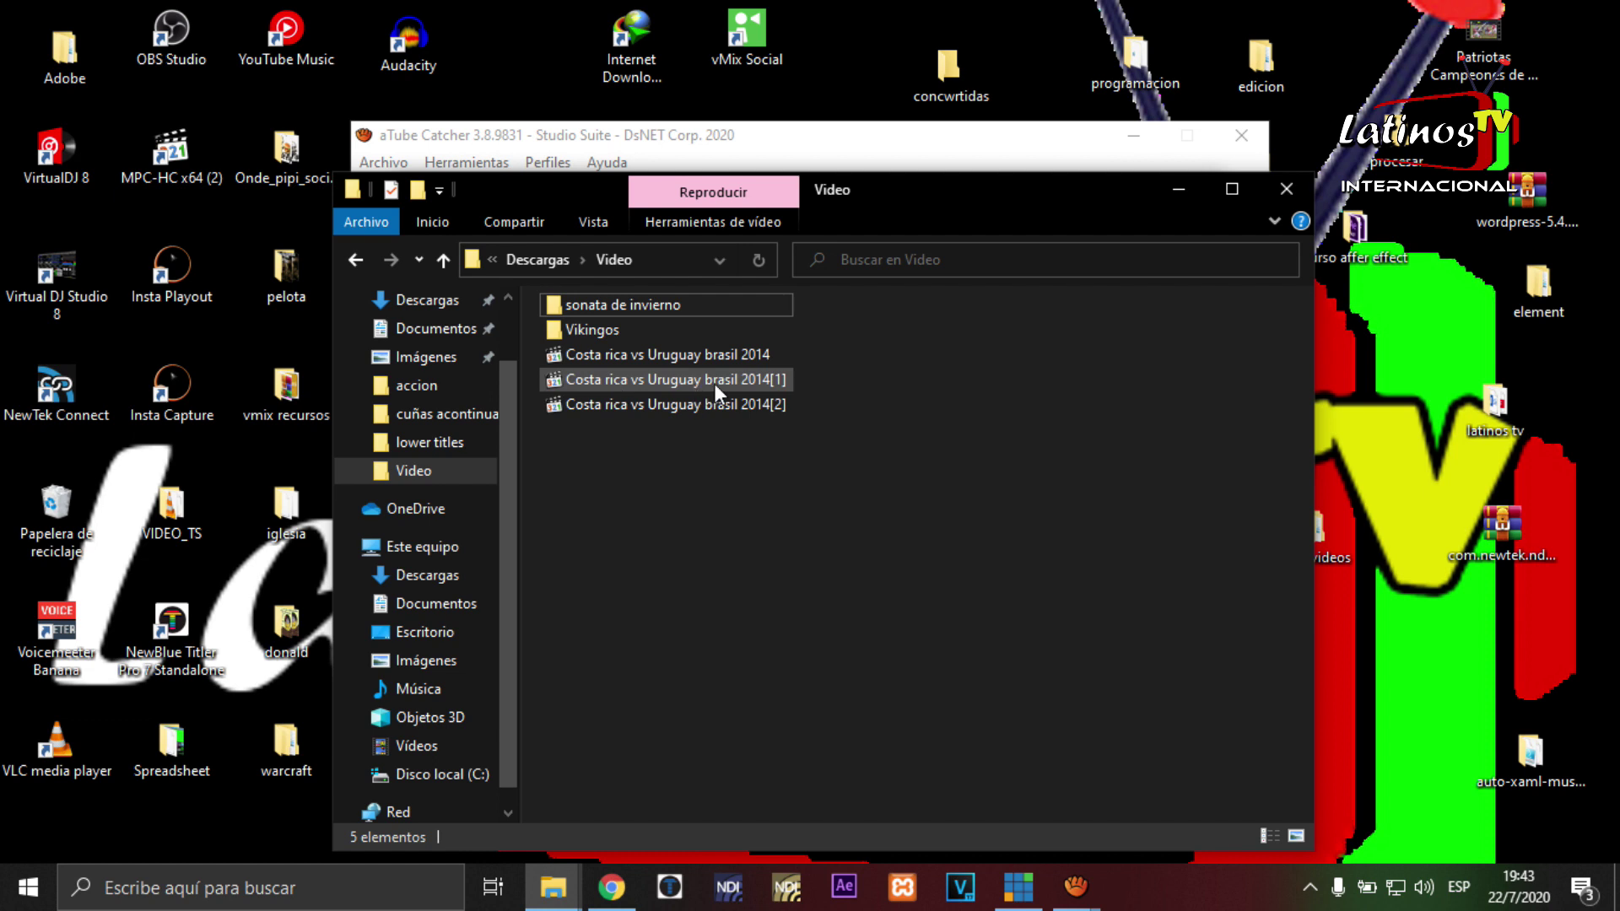
pyautogui.moveTo(770, 383)
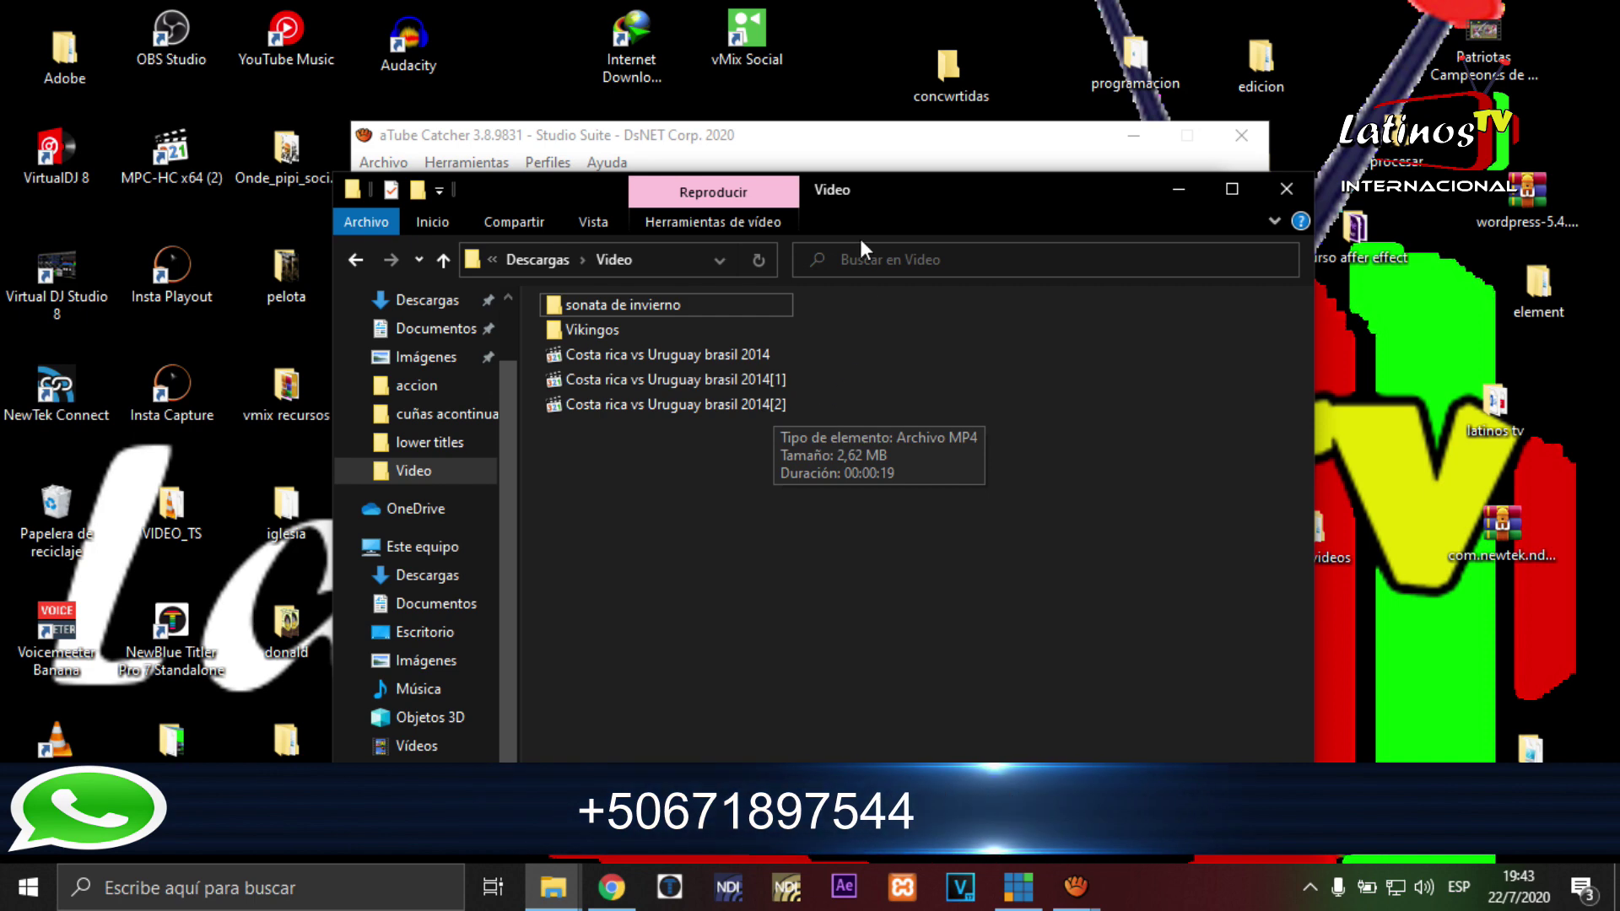
# Return to the aTube Catcher cutting tool and reload the original "Costa rica vs Uruguay brasil 2014" video for a third cut
pyautogui.click(948, 150)
pyautogui.moveTo(1071, 886)
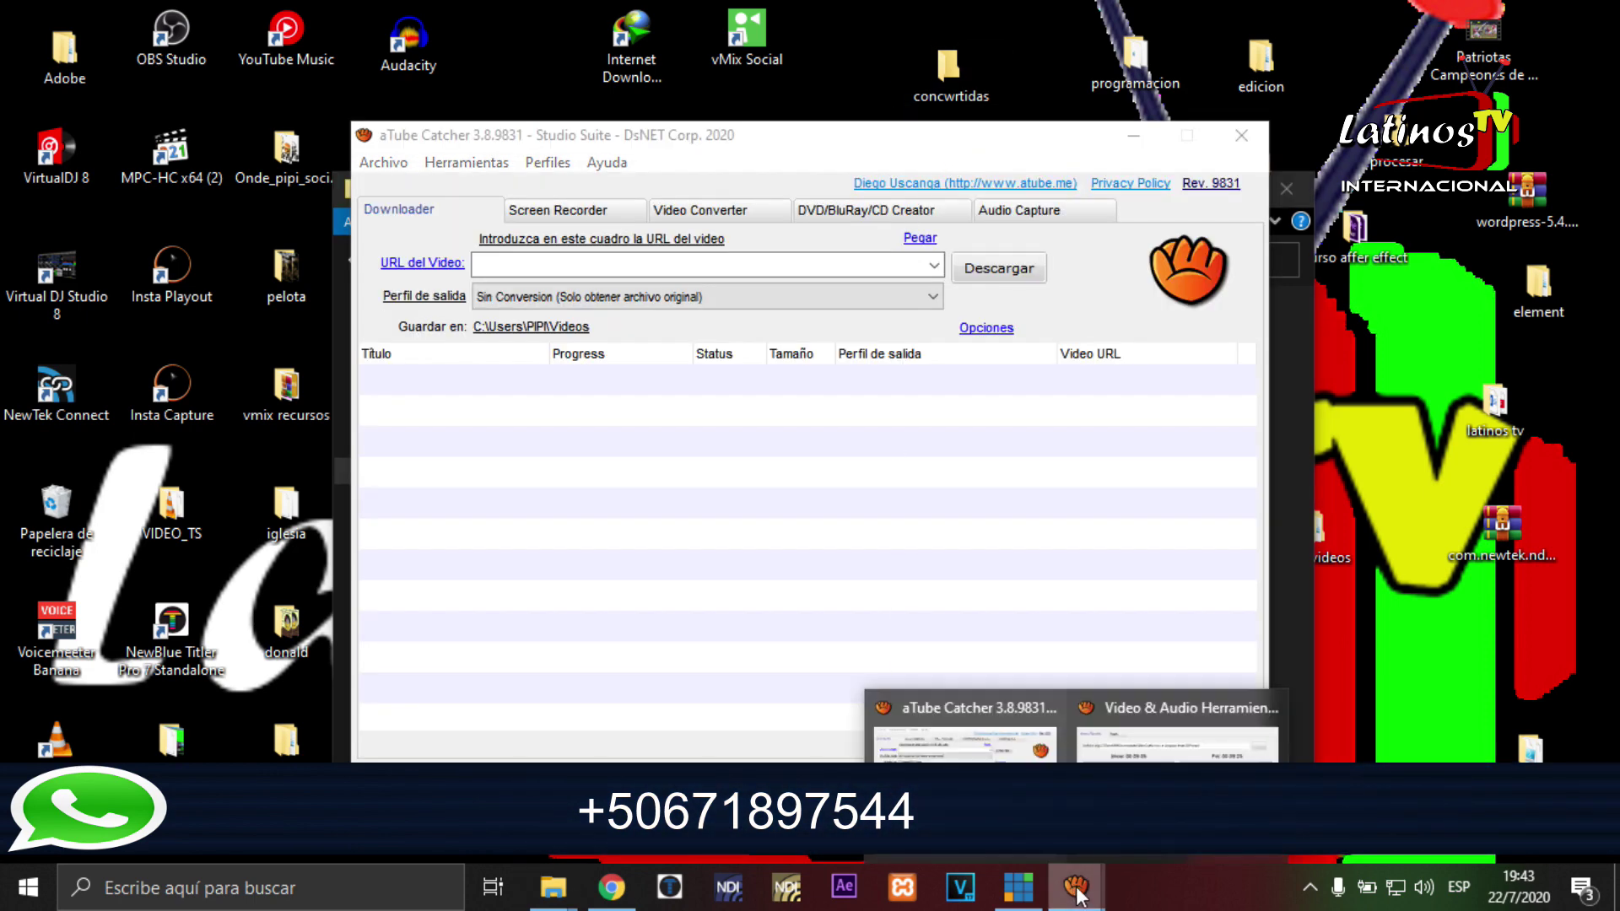
pyautogui.click(1161, 717)
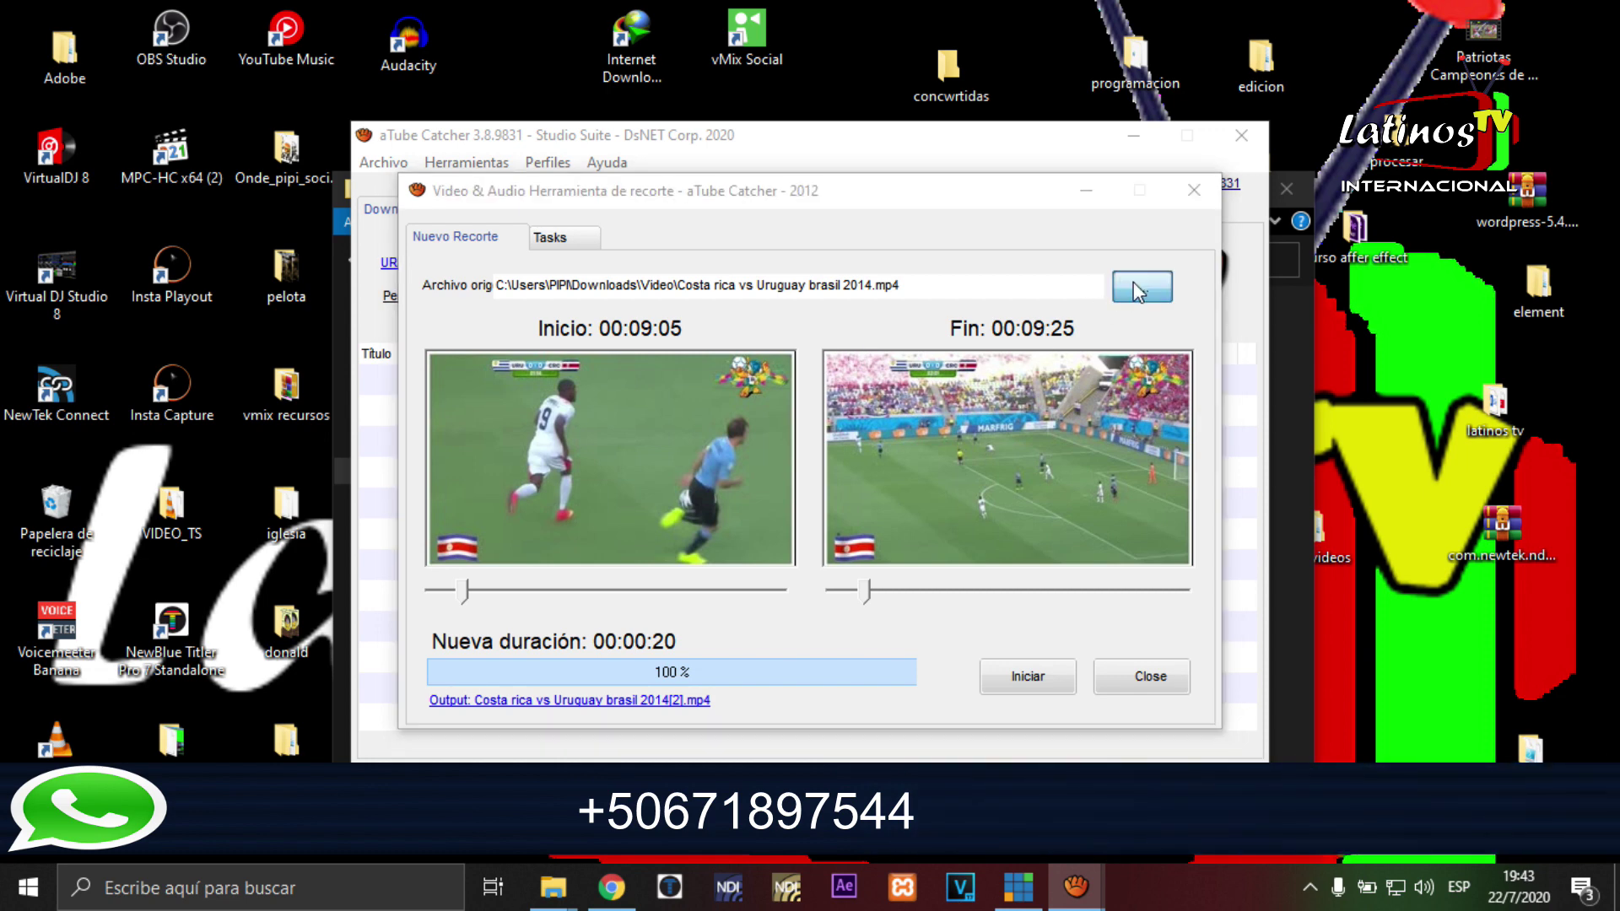
pyautogui.click(1142, 287)
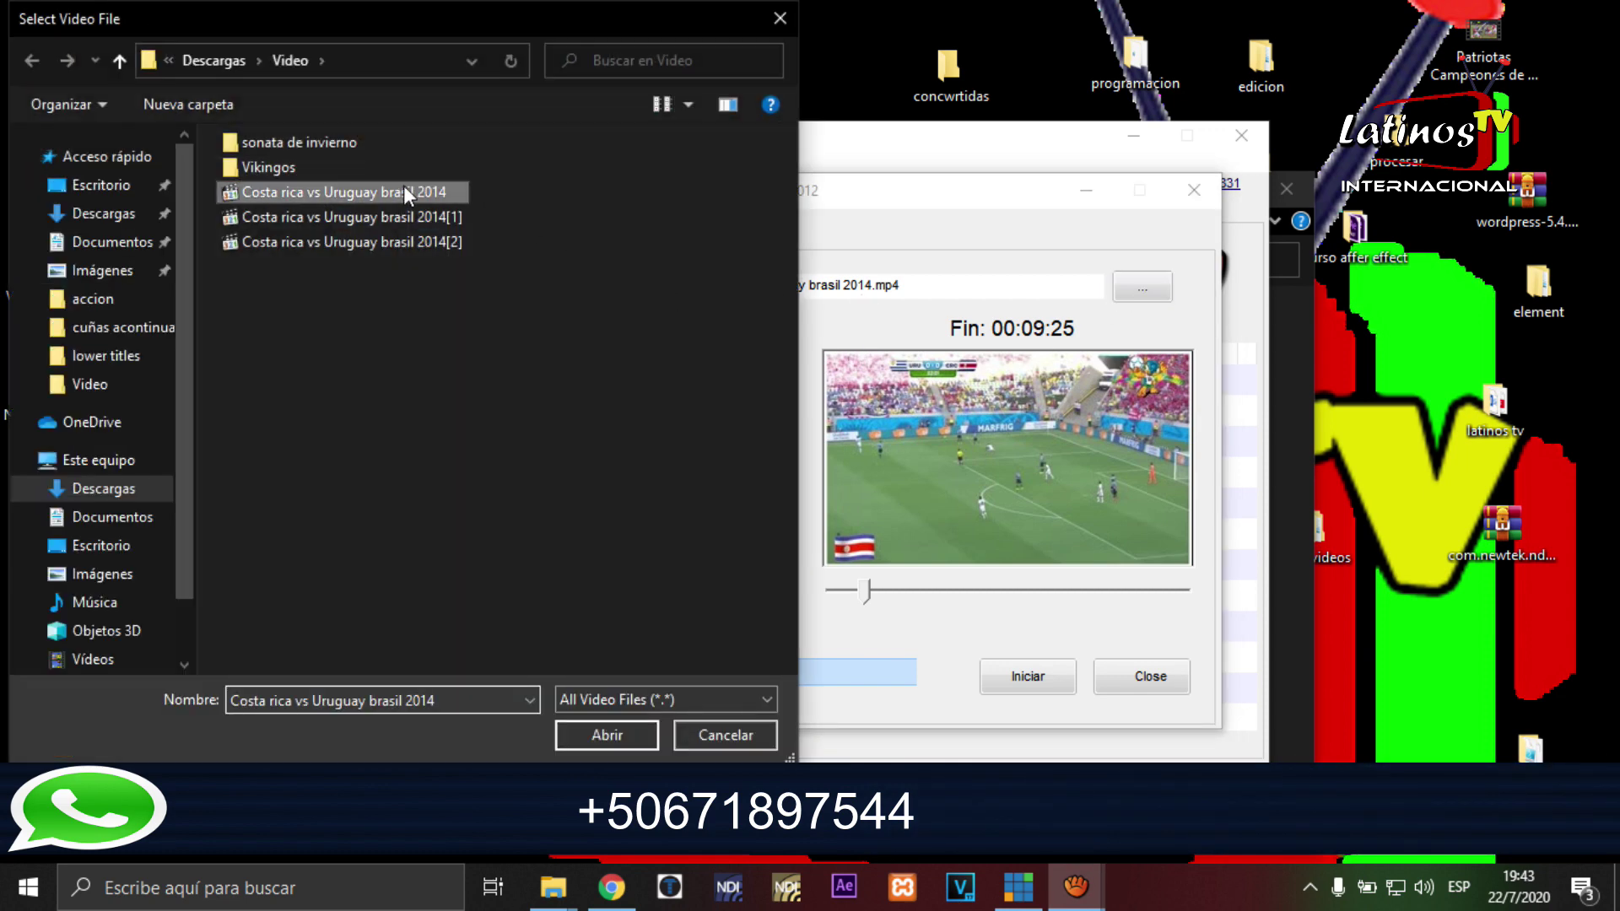
pyautogui.click(619, 727)
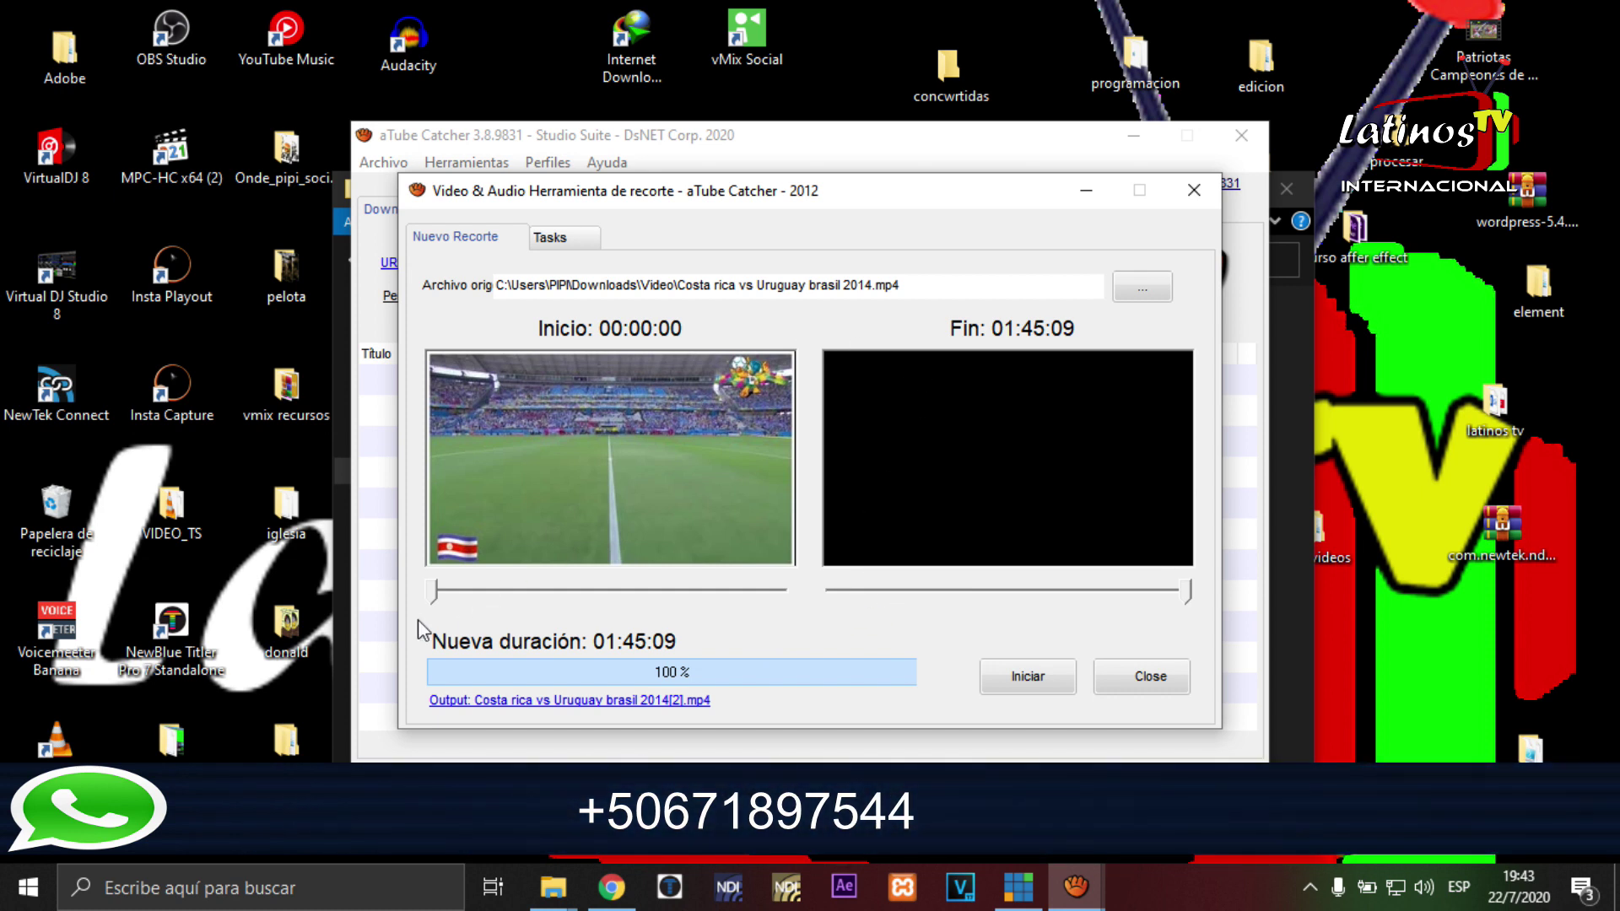
# Set the third clip's start position to 00:17:10, placing it roughly and then stepping to the exact second
pyautogui.moveTo(434, 591); pyautogui.dragTo(487, 595)
pyautogui.press('Left')
pyautogui.press('Left')
pyautogui.press('Left')
pyautogui.press('Left')
pyautogui.press('Left')
pyautogui.press('Left')
pyautogui.press('Left')
pyautogui.press('Left')
pyautogui.press('Left')
pyautogui.press('Left')
pyautogui.press('Left')
pyautogui.press('Left')
pyautogui.press('Left')
pyautogui.press('Left')
pyautogui.press('Left')
pyautogui.press('Left')
pyautogui.press('Left')
pyautogui.press('Left')
pyautogui.press('Left')
pyautogui.press('Left')
pyautogui.press('Left')
pyautogui.press('Left')
pyautogui.press('Left')
pyautogui.press('Left')
pyautogui.press('Left')
pyautogui.press('Left')
pyautogui.press('Left')
pyautogui.press('Left')
pyautogui.press('Left')
pyautogui.press('Right')
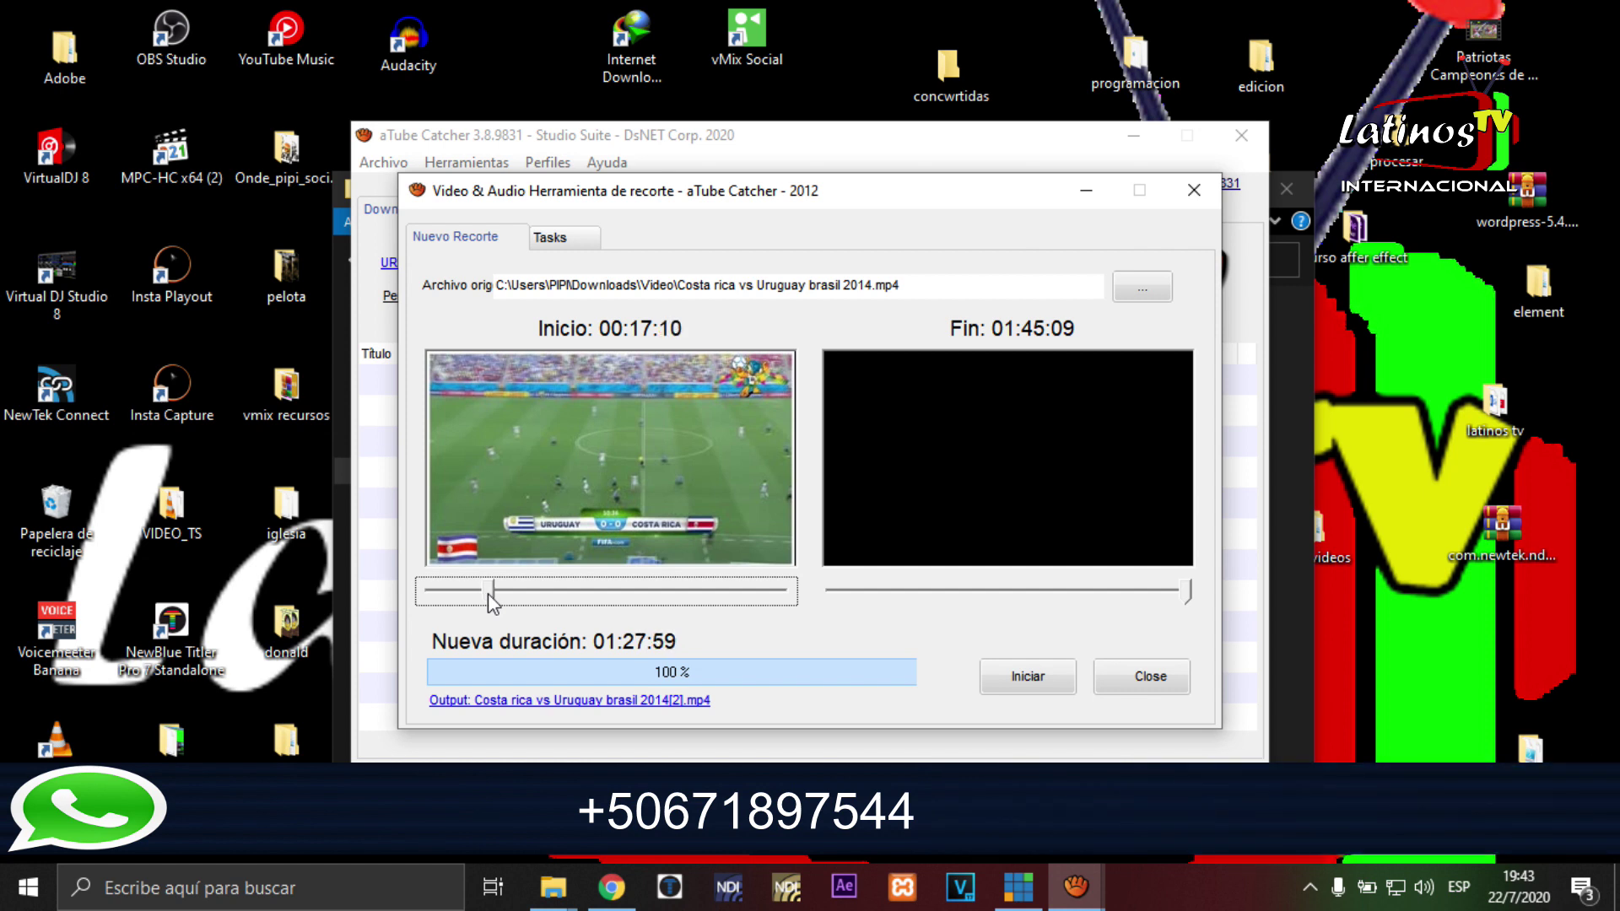
# Set the third clip's end position to 00:17:35, run the cut and dismiss the completion message
pyautogui.press('Tab')
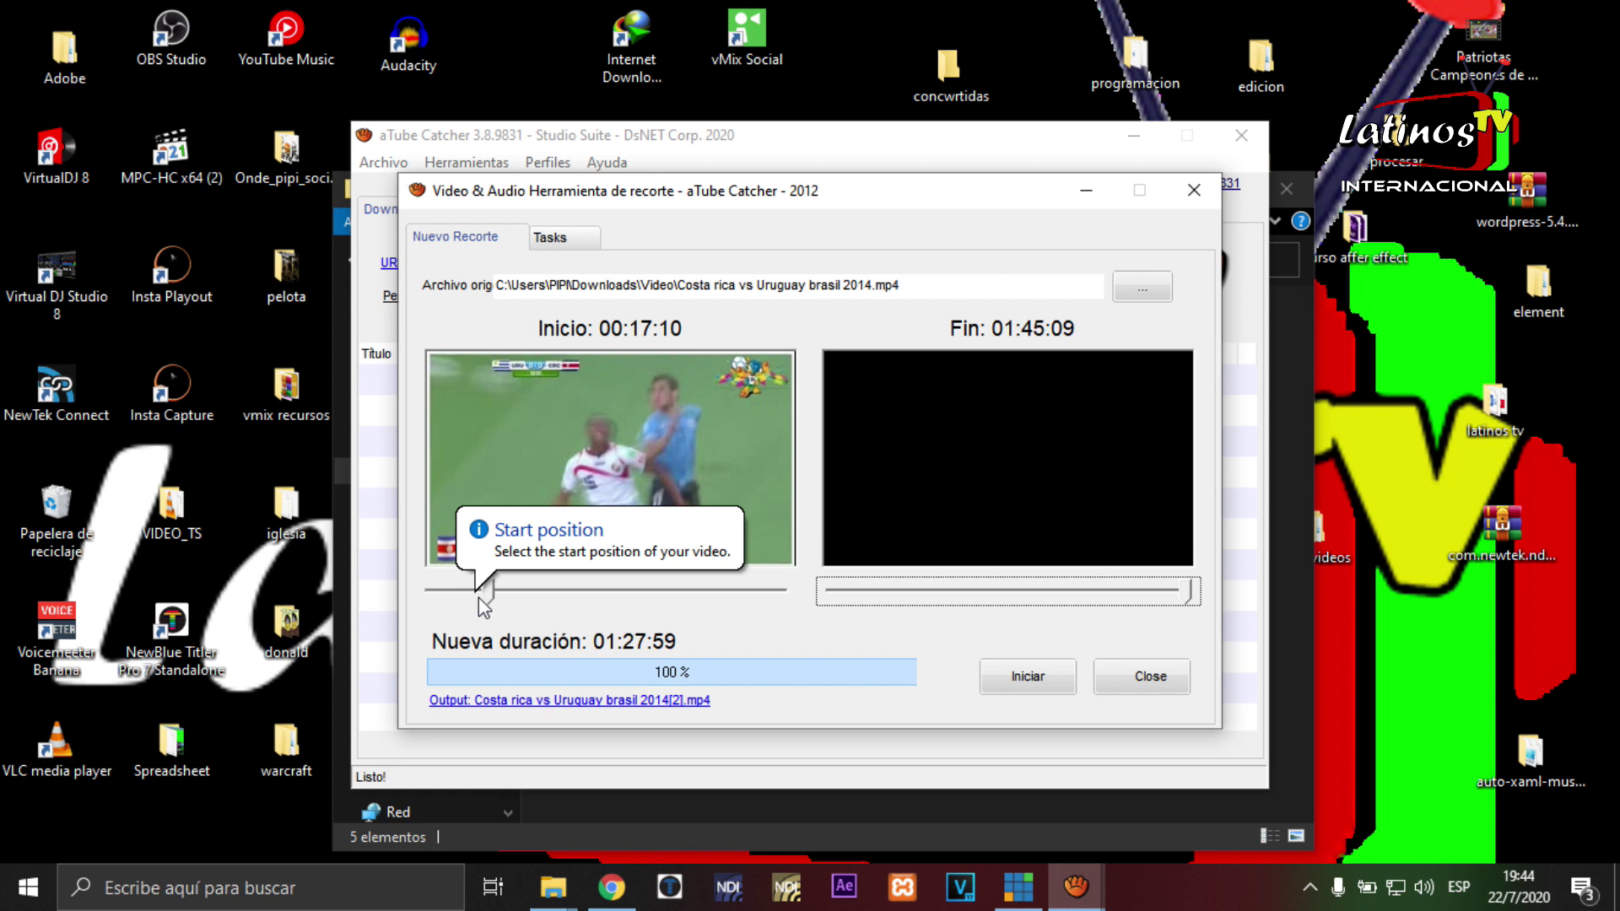
pyautogui.moveTo(1188, 591); pyautogui.dragTo(888, 580)
pyautogui.press('Left')
pyautogui.press('Left')
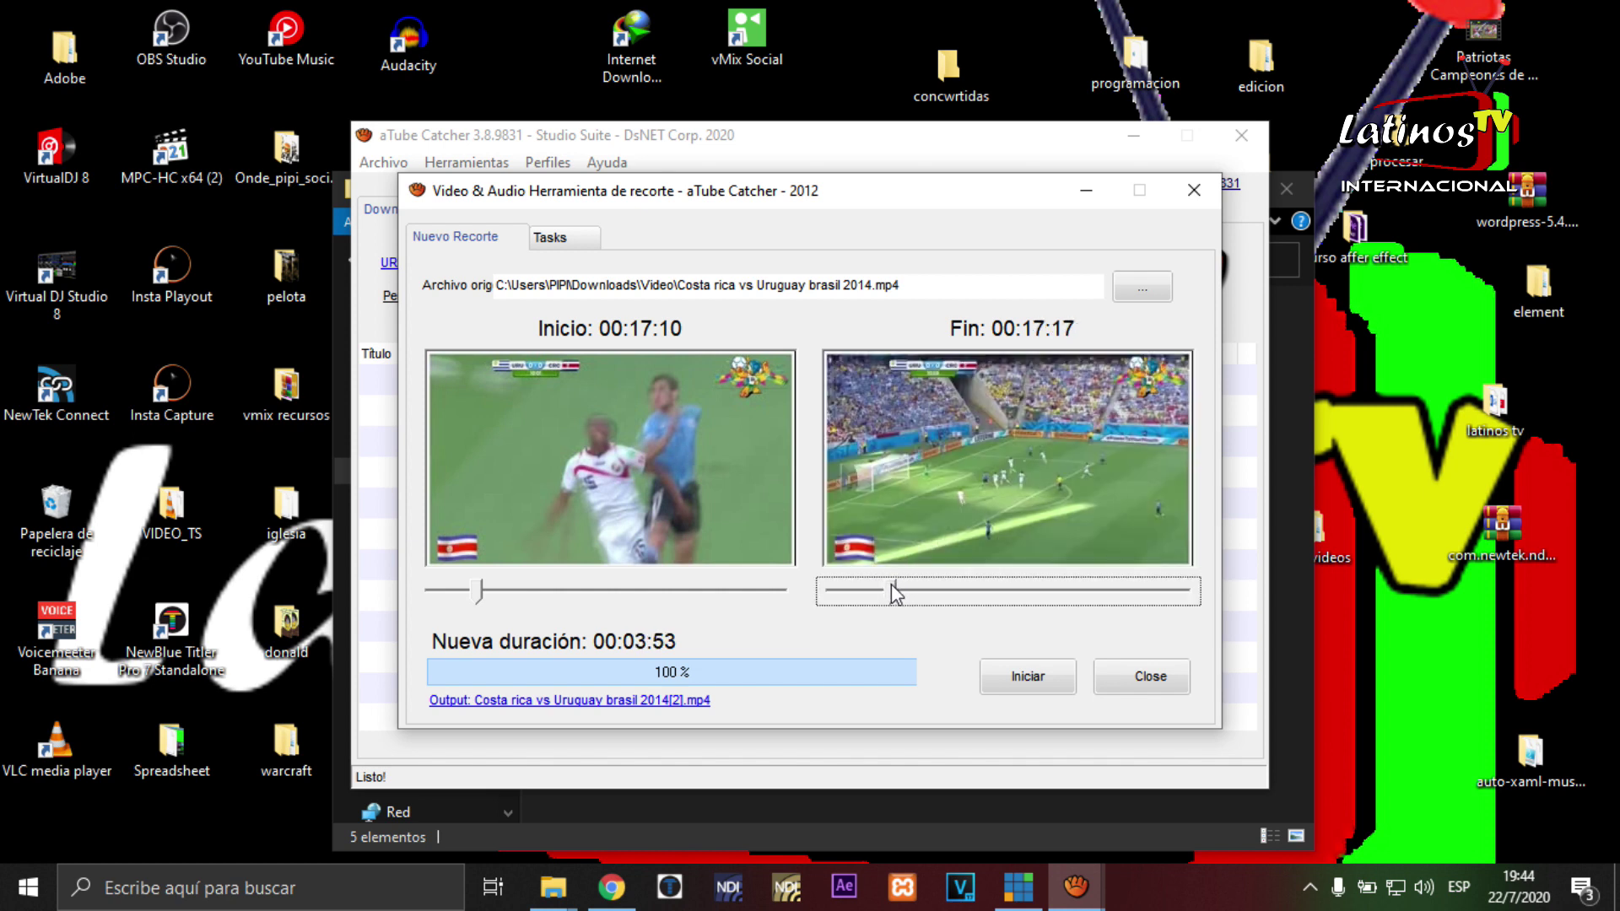
pyautogui.press('Right')
pyautogui.press('Right')
pyautogui.press('Right')
pyautogui.press('Right')
pyautogui.press('Right')
pyautogui.press('Right')
pyautogui.press('Right')
pyautogui.press('Right')
pyautogui.press('Right')
pyautogui.press('Right')
pyautogui.press('Right')
pyautogui.press('Right')
pyautogui.press('Right')
pyautogui.press('Right')
pyautogui.press('Right')
pyautogui.click(1040, 680)
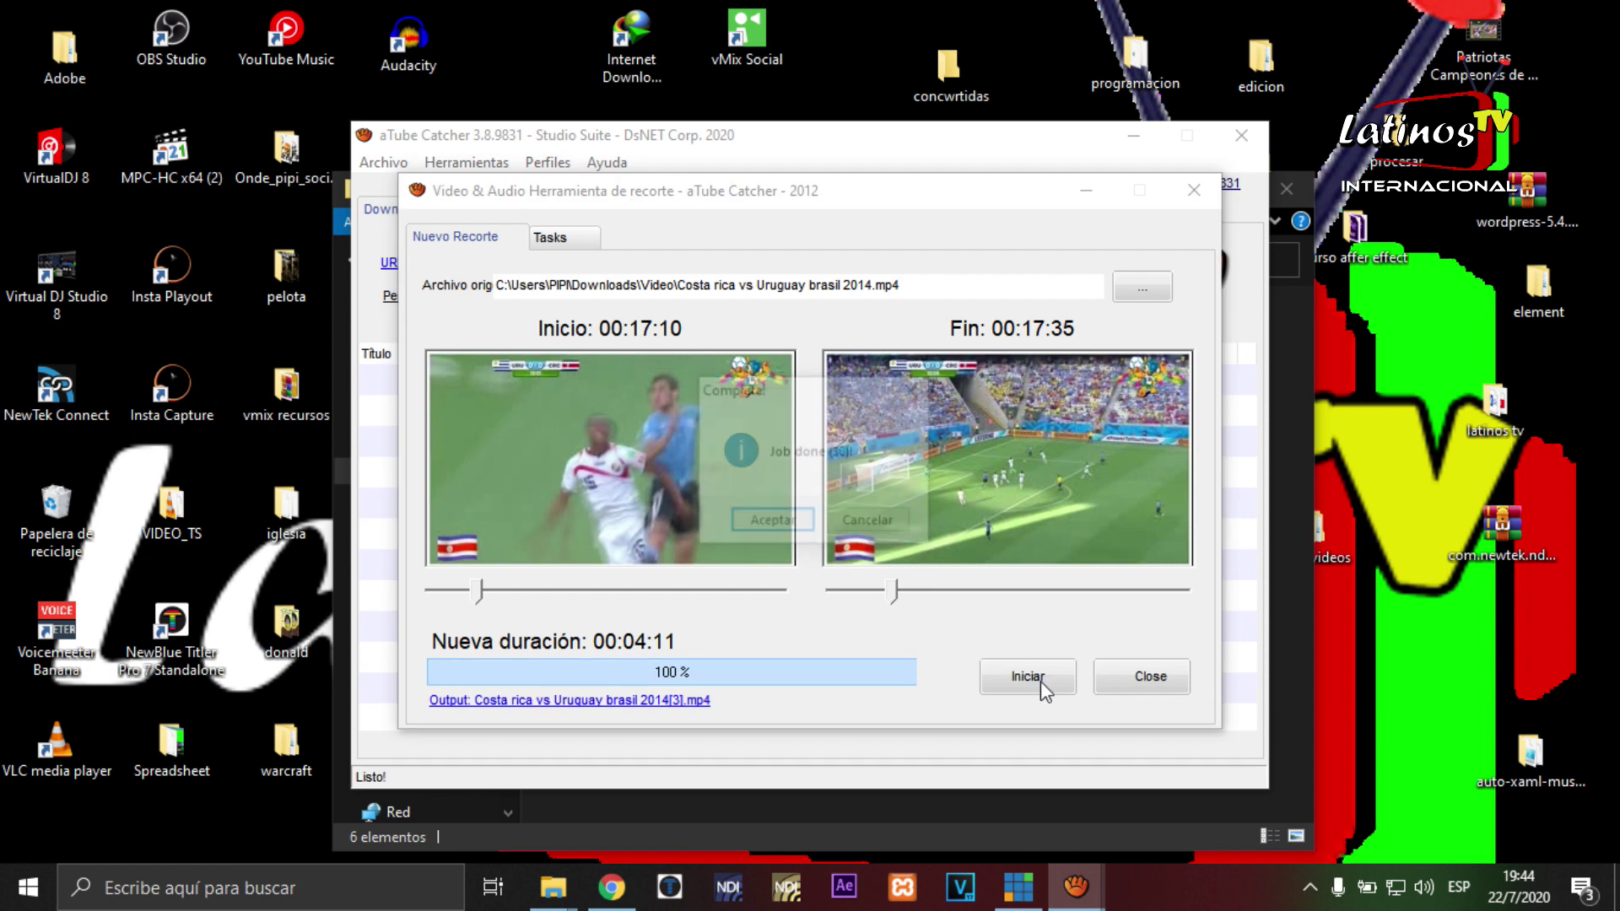
pyautogui.click(774, 520)
# Check the exported match clips in File Explorer's Video folder and return to the aTube Catcher cutting tool
pyautogui.click(800, 807)
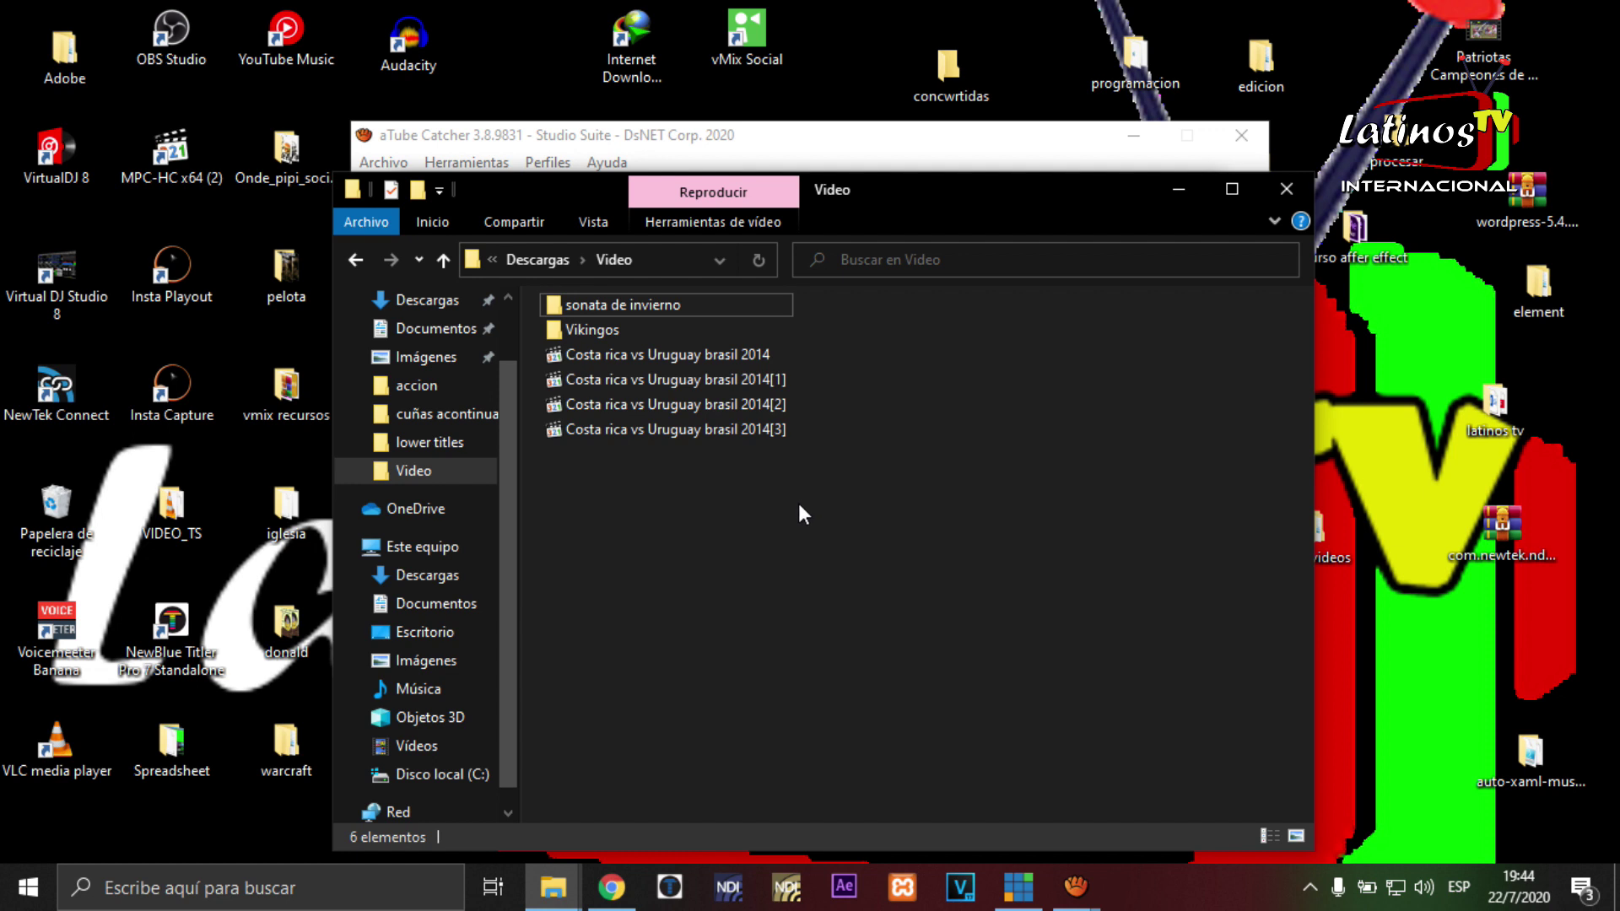
pyautogui.moveTo(1076, 886)
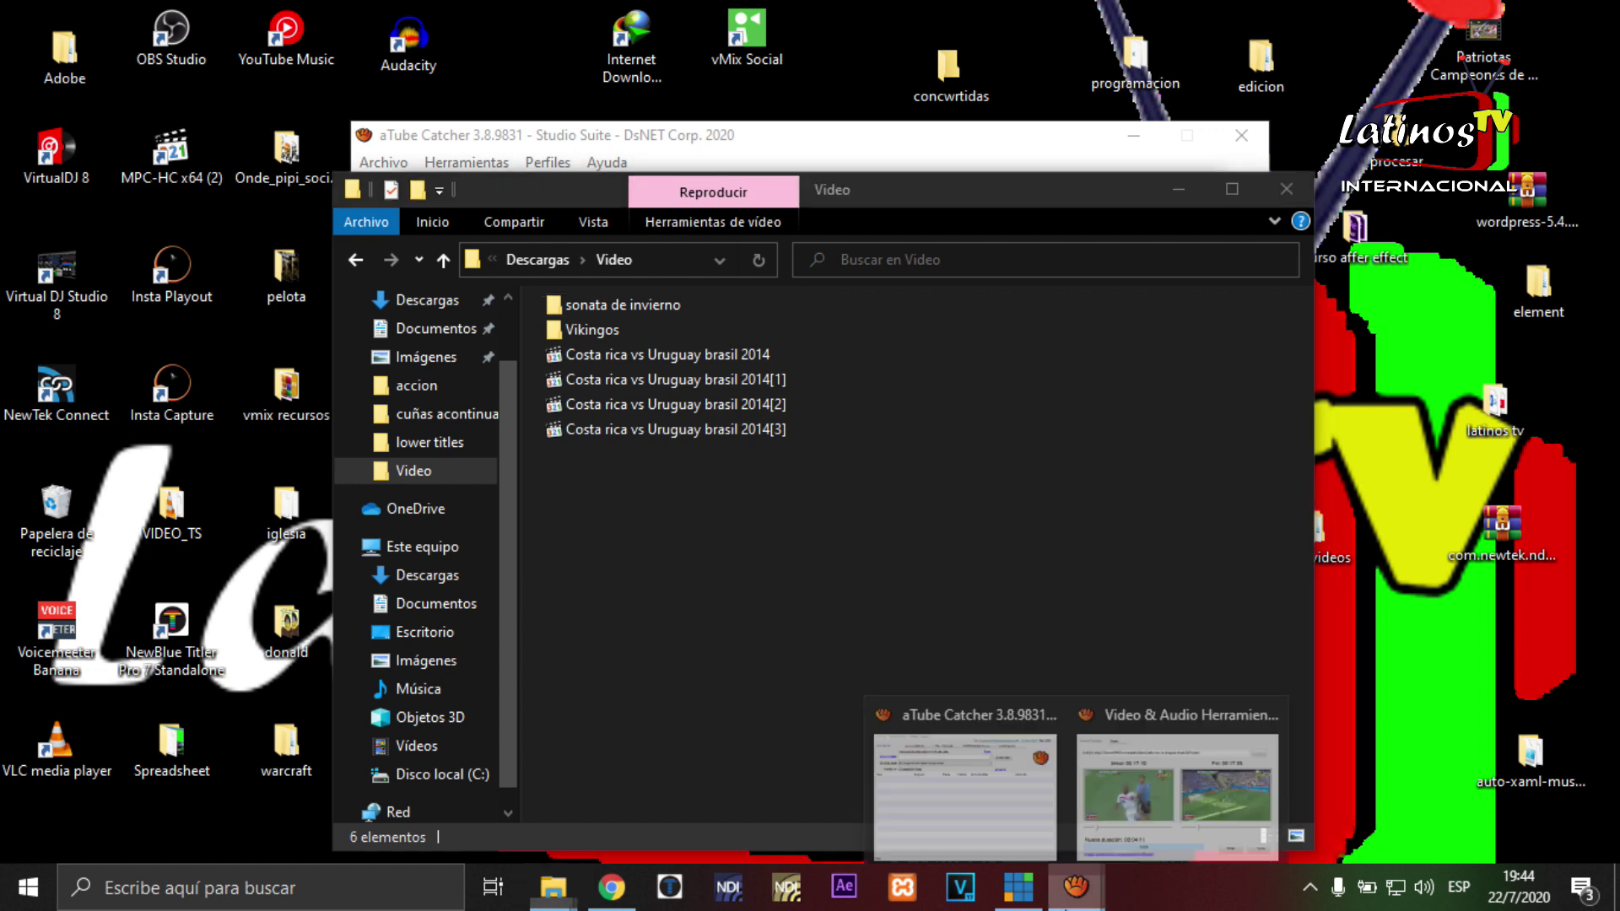
pyautogui.click(1147, 790)
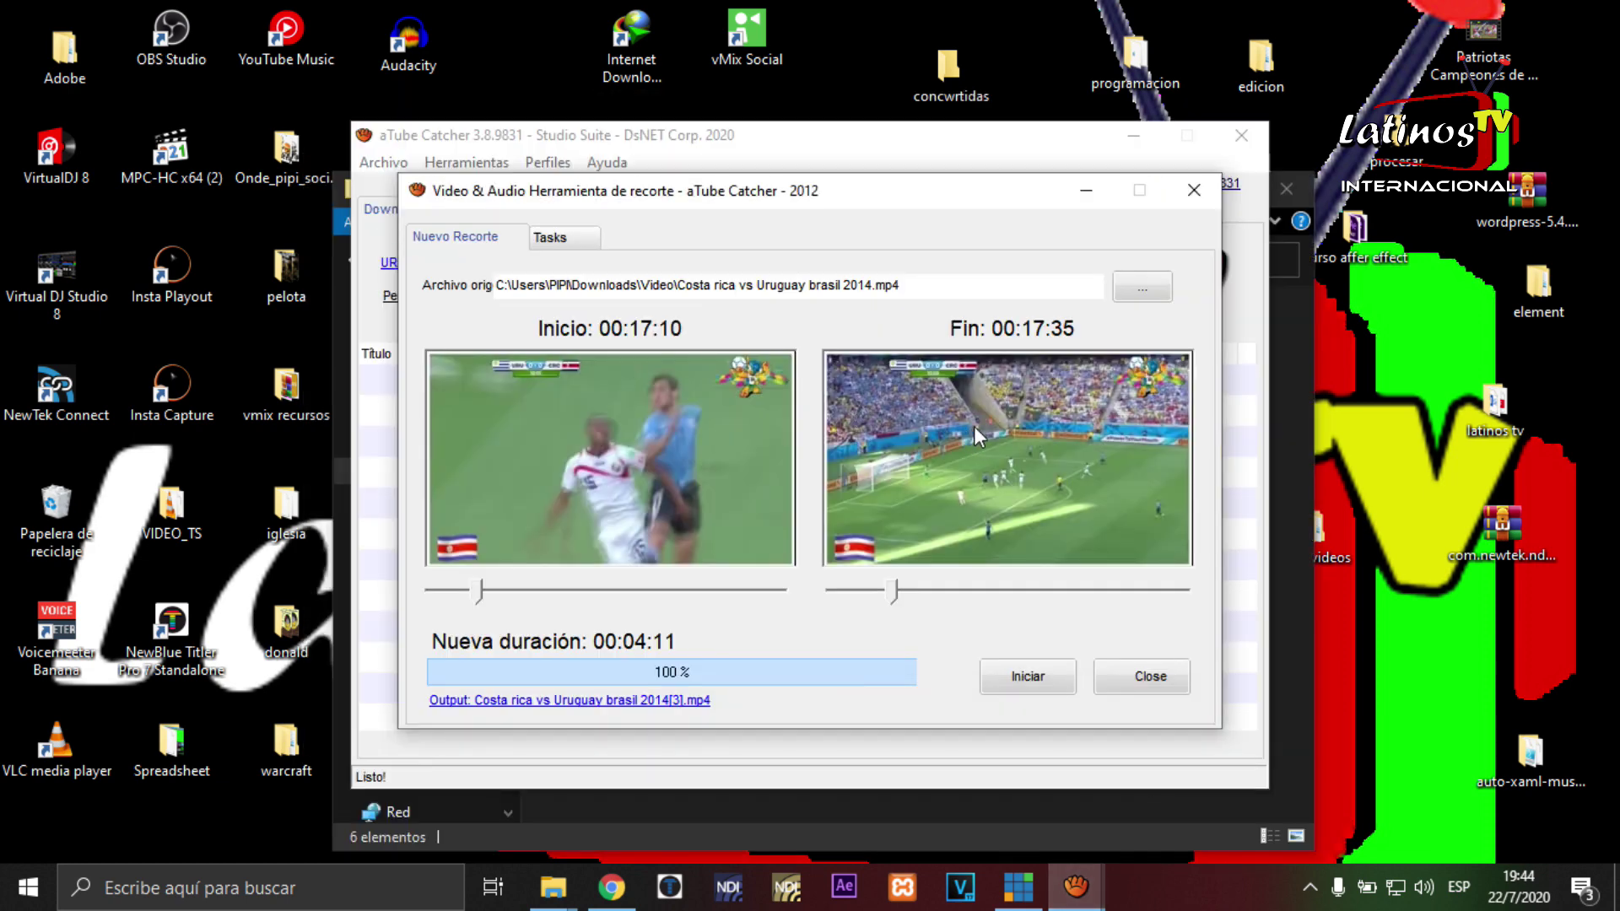
# Load the movie "Alita Angel (2019) HD" from the desktop's programacion > peliculas > accion folder as the source video
pyautogui.click(1163, 289)
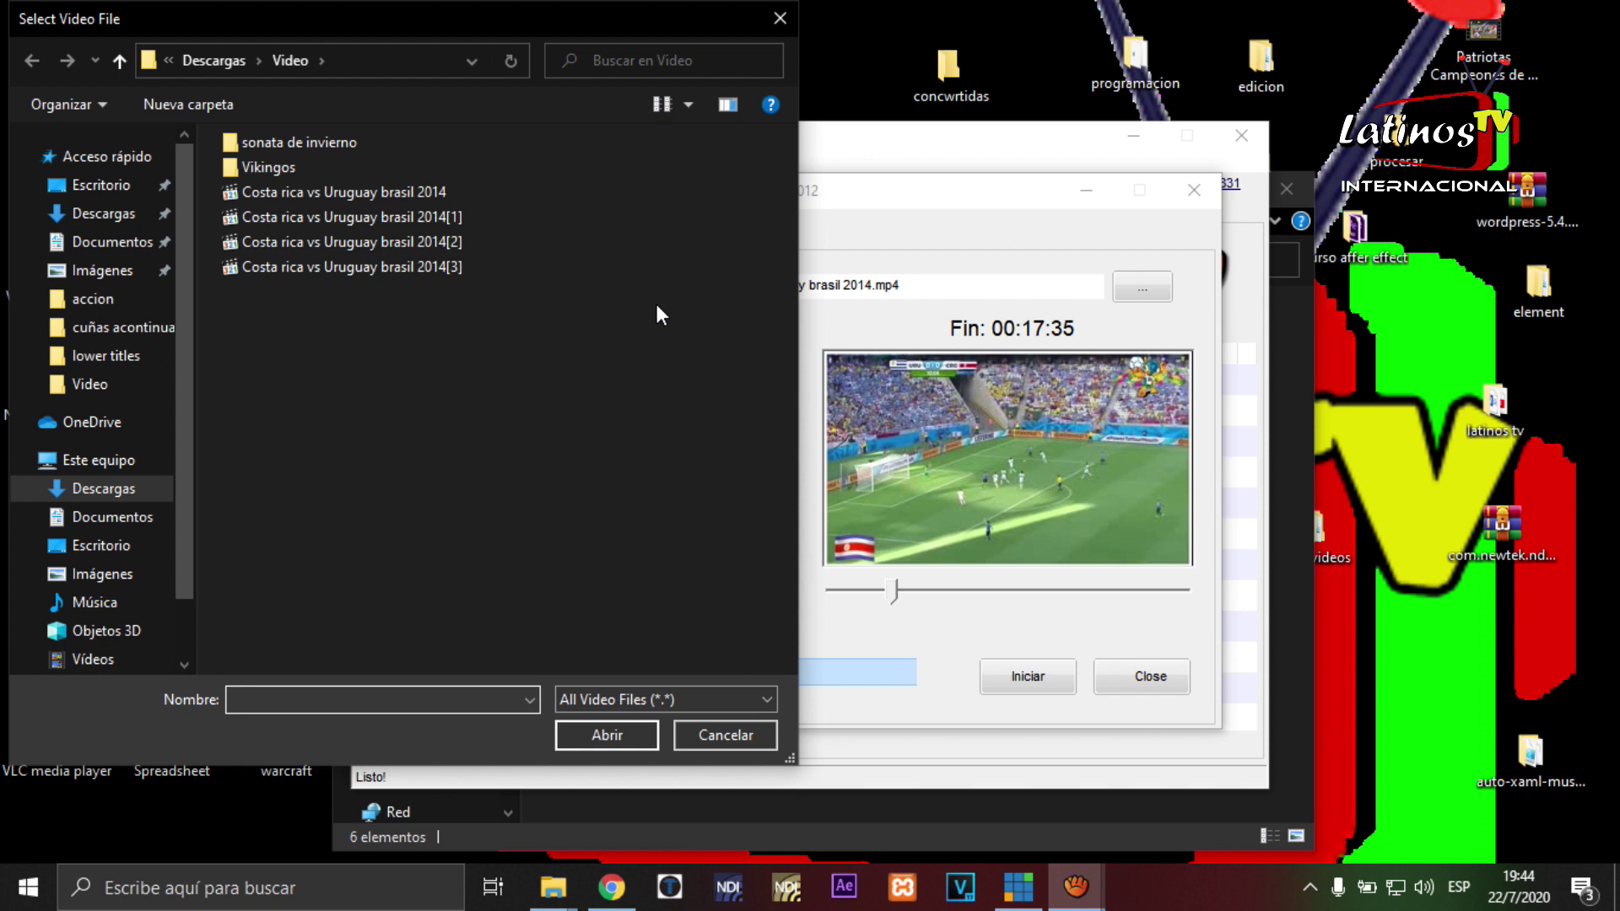
pyautogui.click(131, 549)
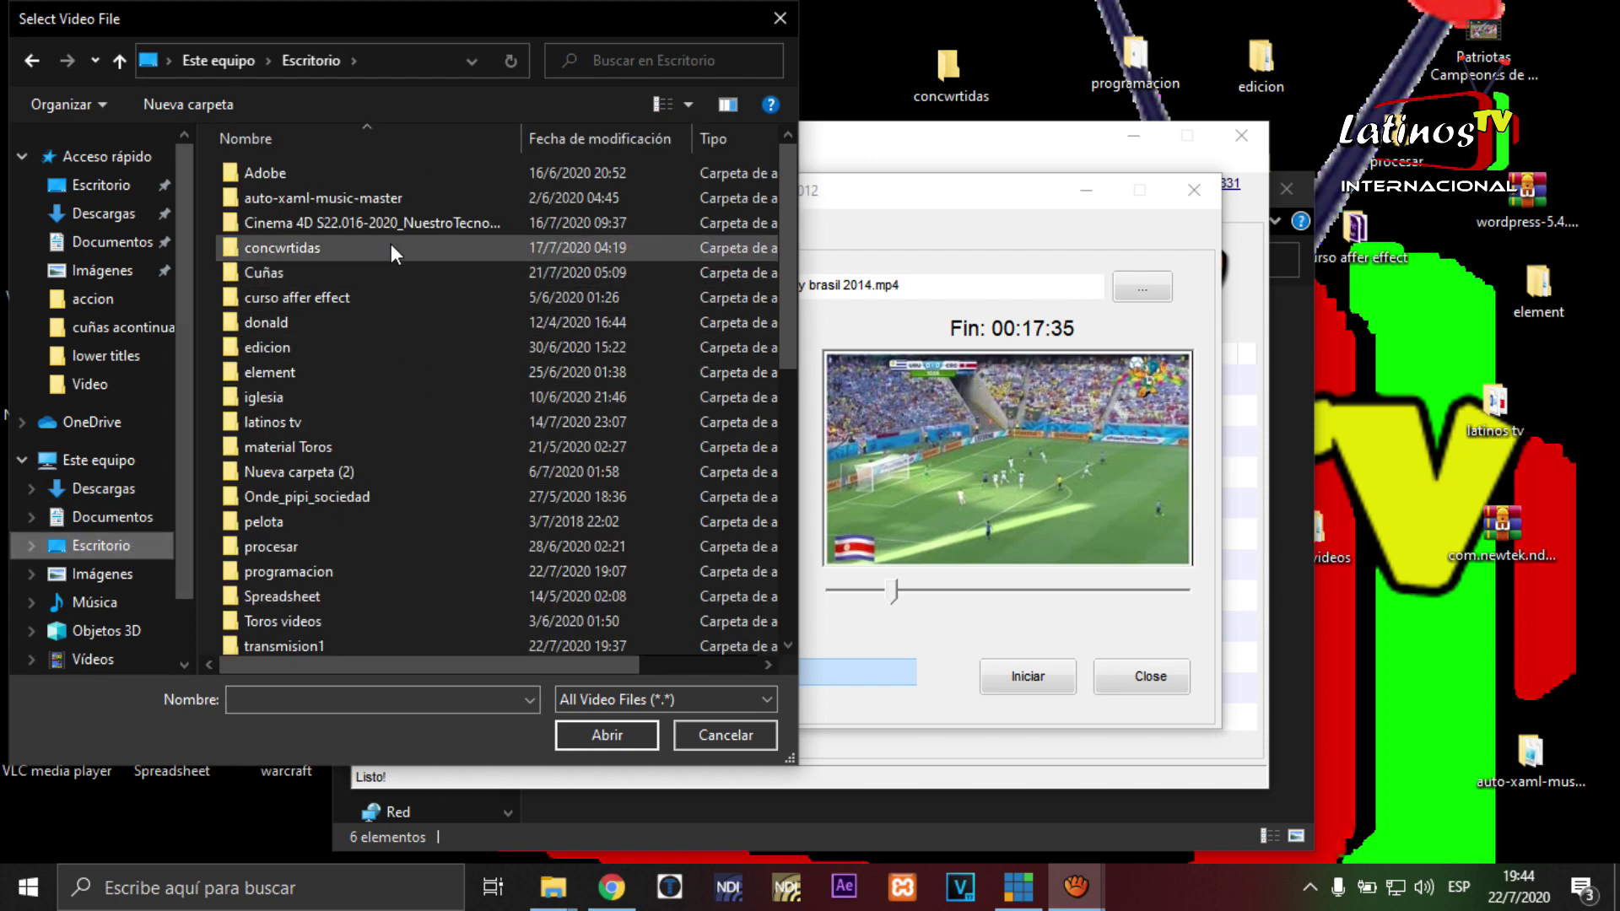
pyautogui.scroll(-2, 362, 545)
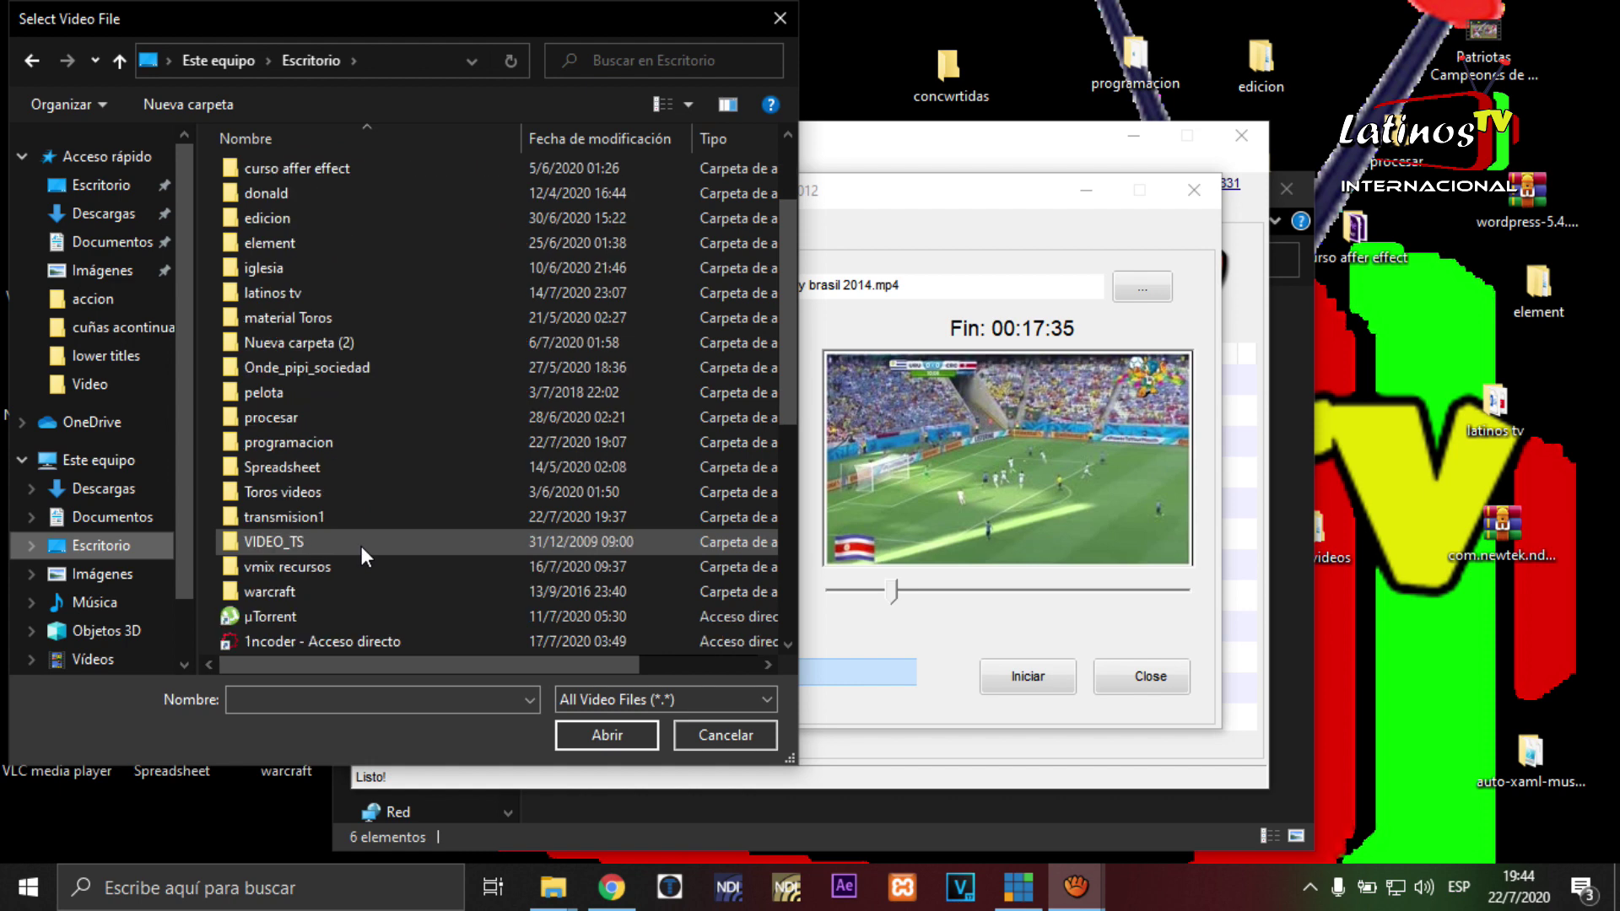
pyautogui.doubleClick(316, 444)
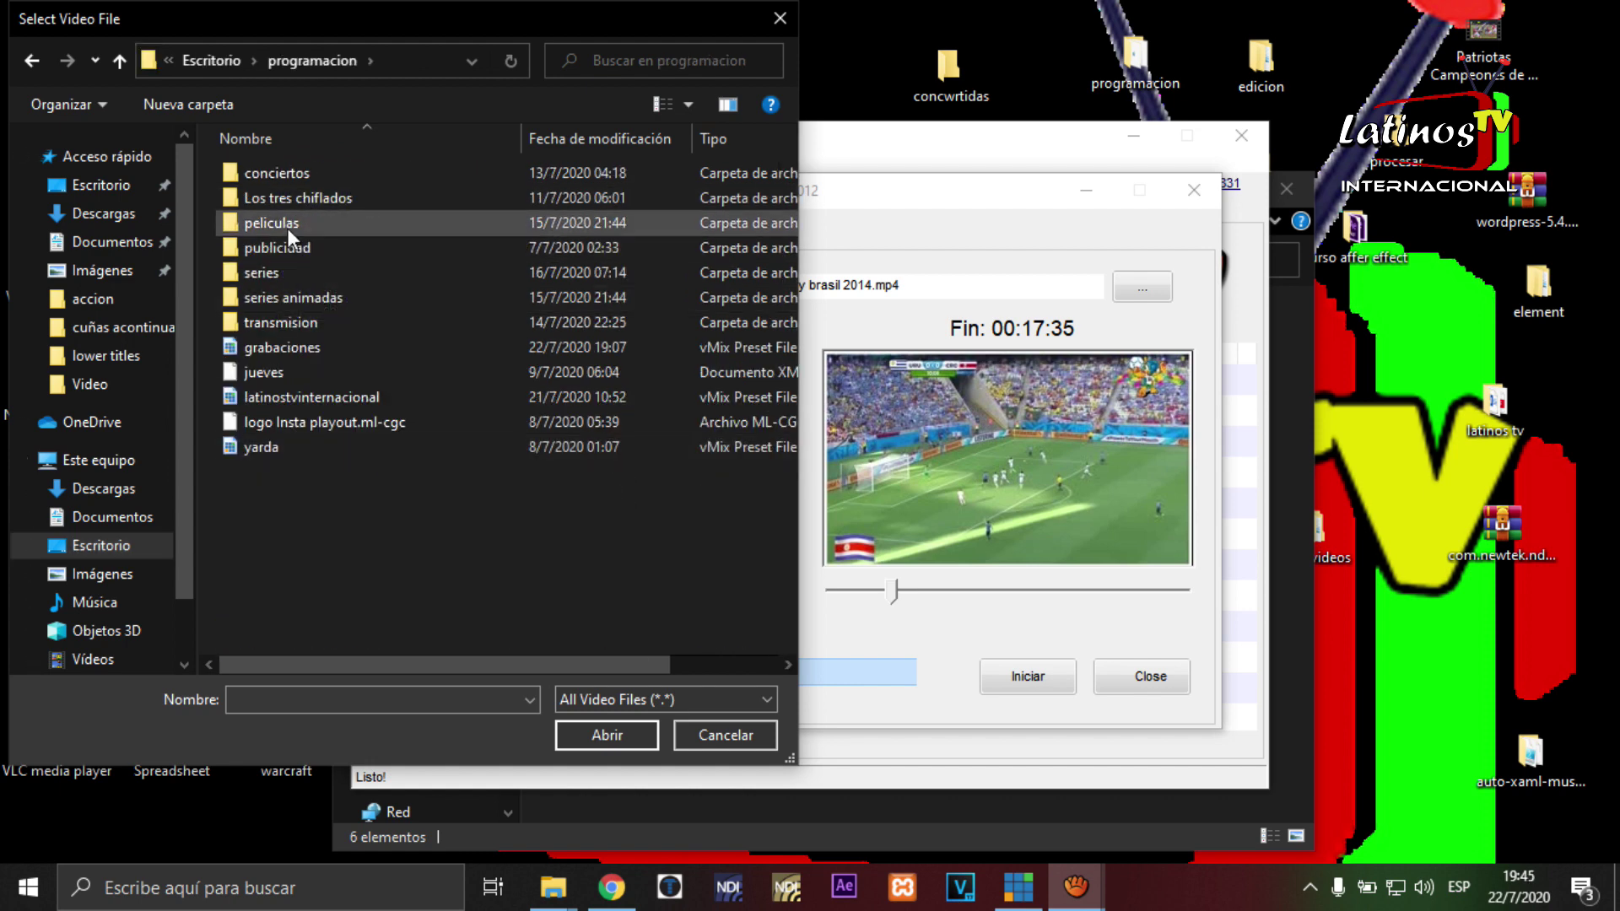
pyautogui.doubleClick(287, 224)
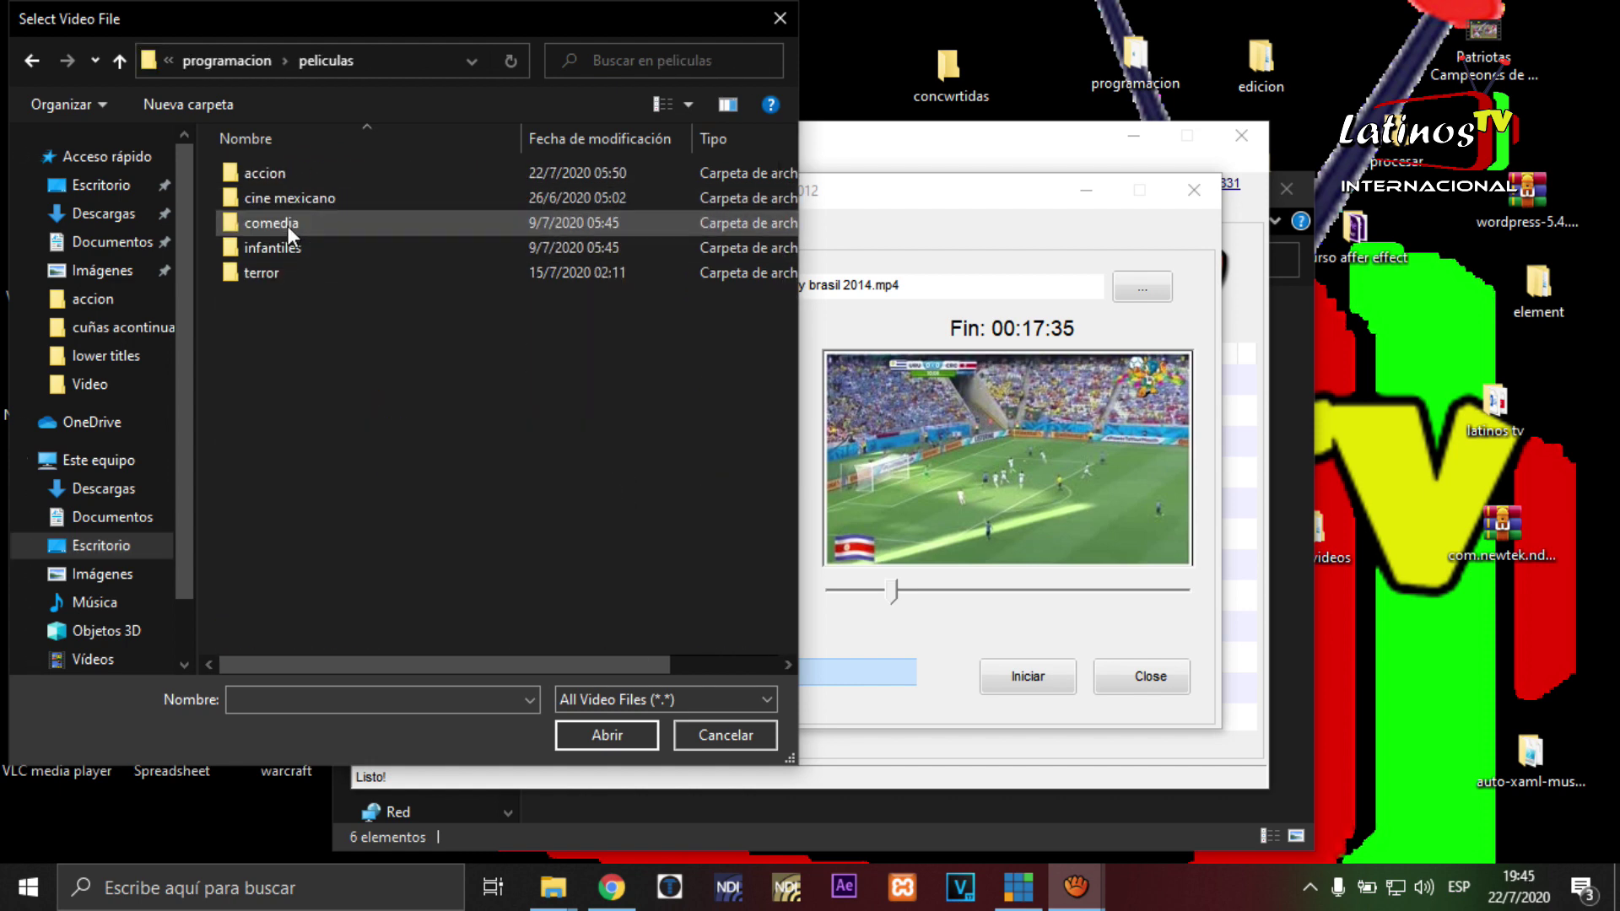
pyautogui.doubleClick(333, 173)
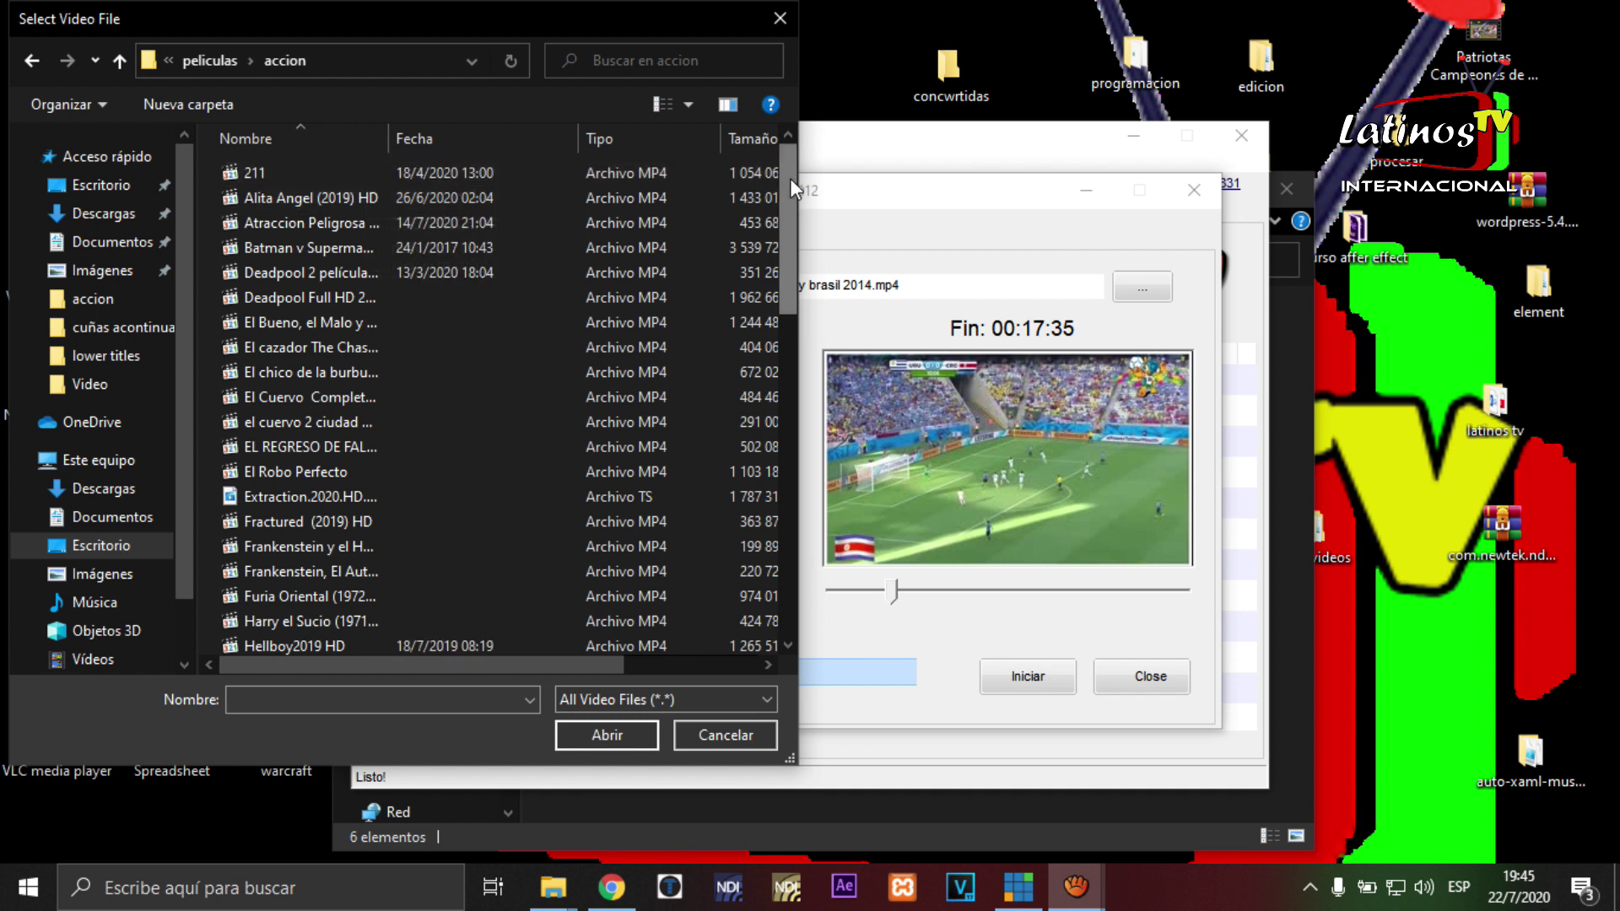
pyautogui.moveTo(798, 179); pyautogui.dragTo(1065, 177)
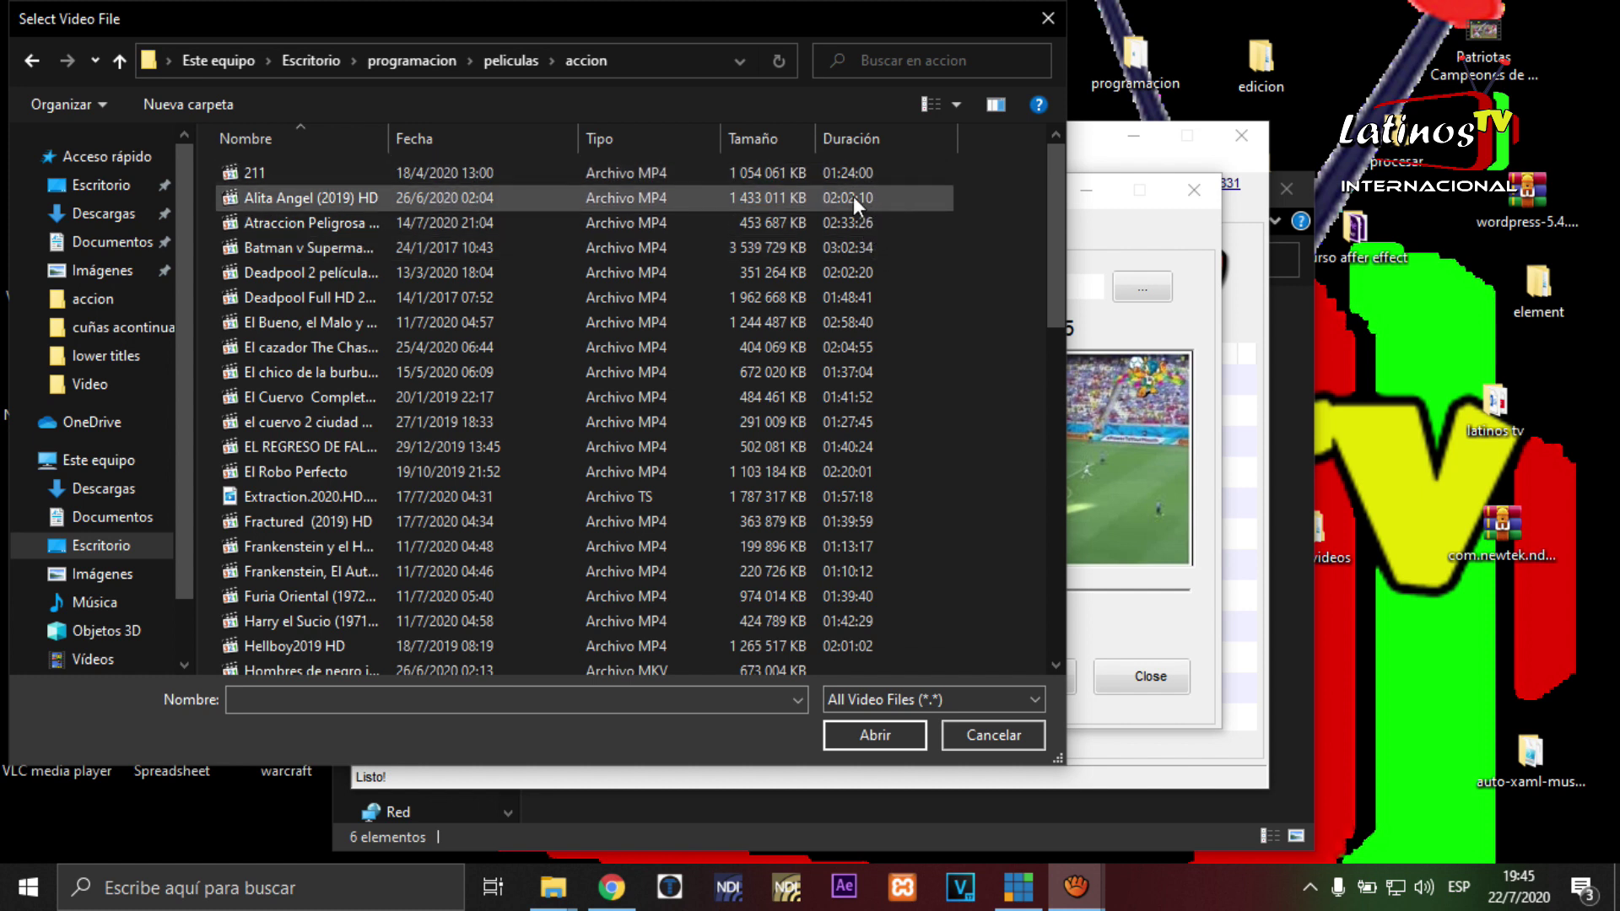
pyautogui.click(882, 727)
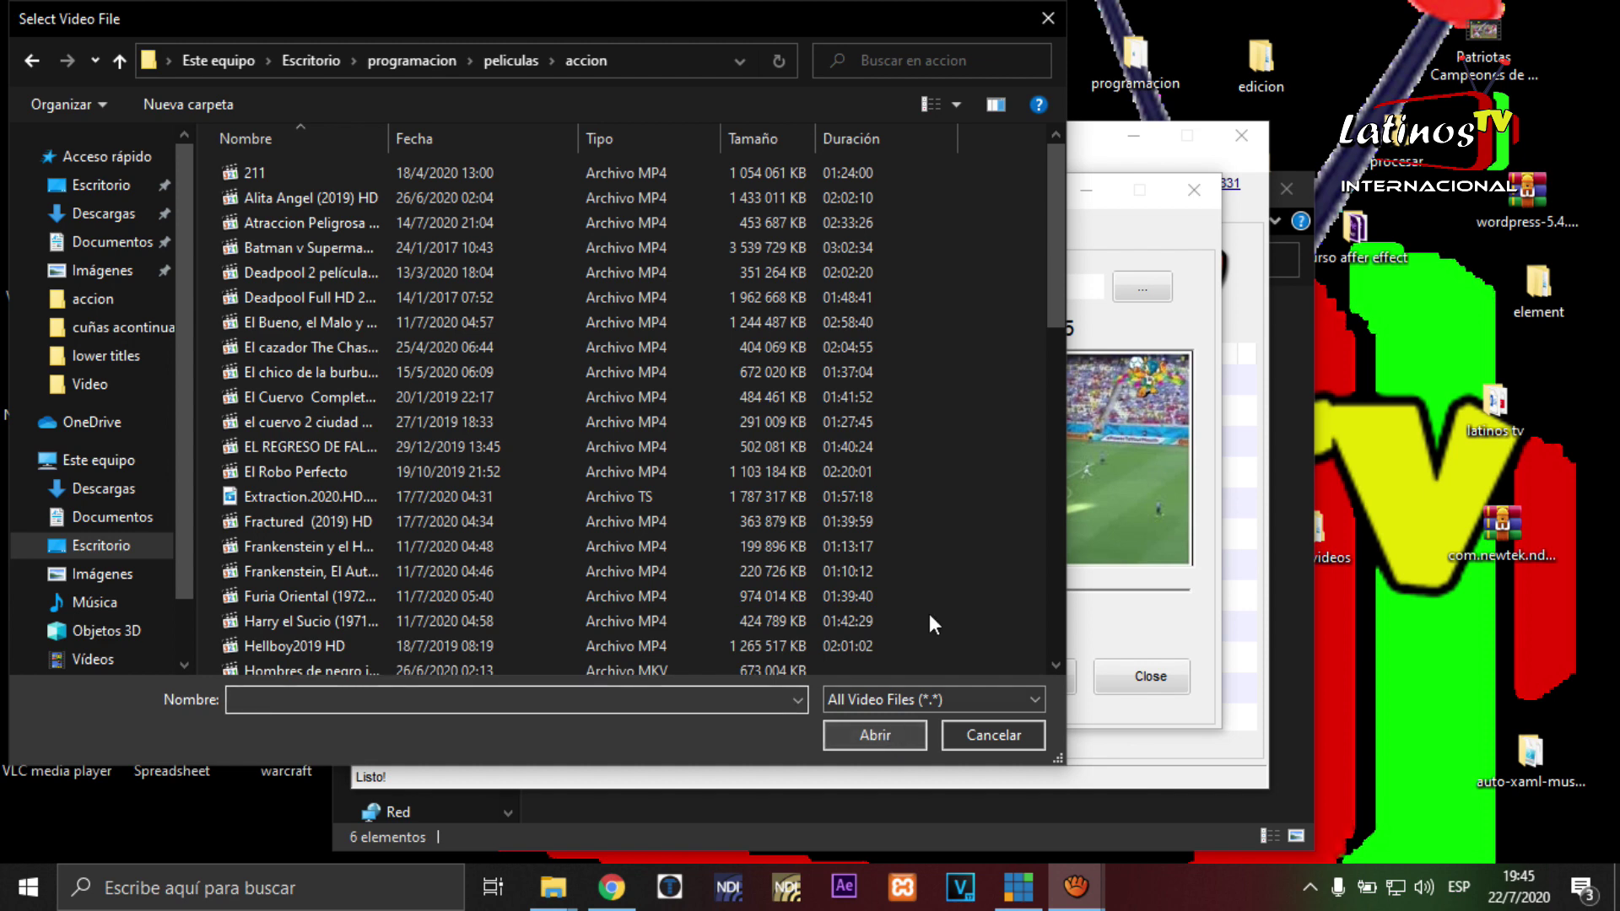
pyautogui.click(356, 197)
pyautogui.click(894, 741)
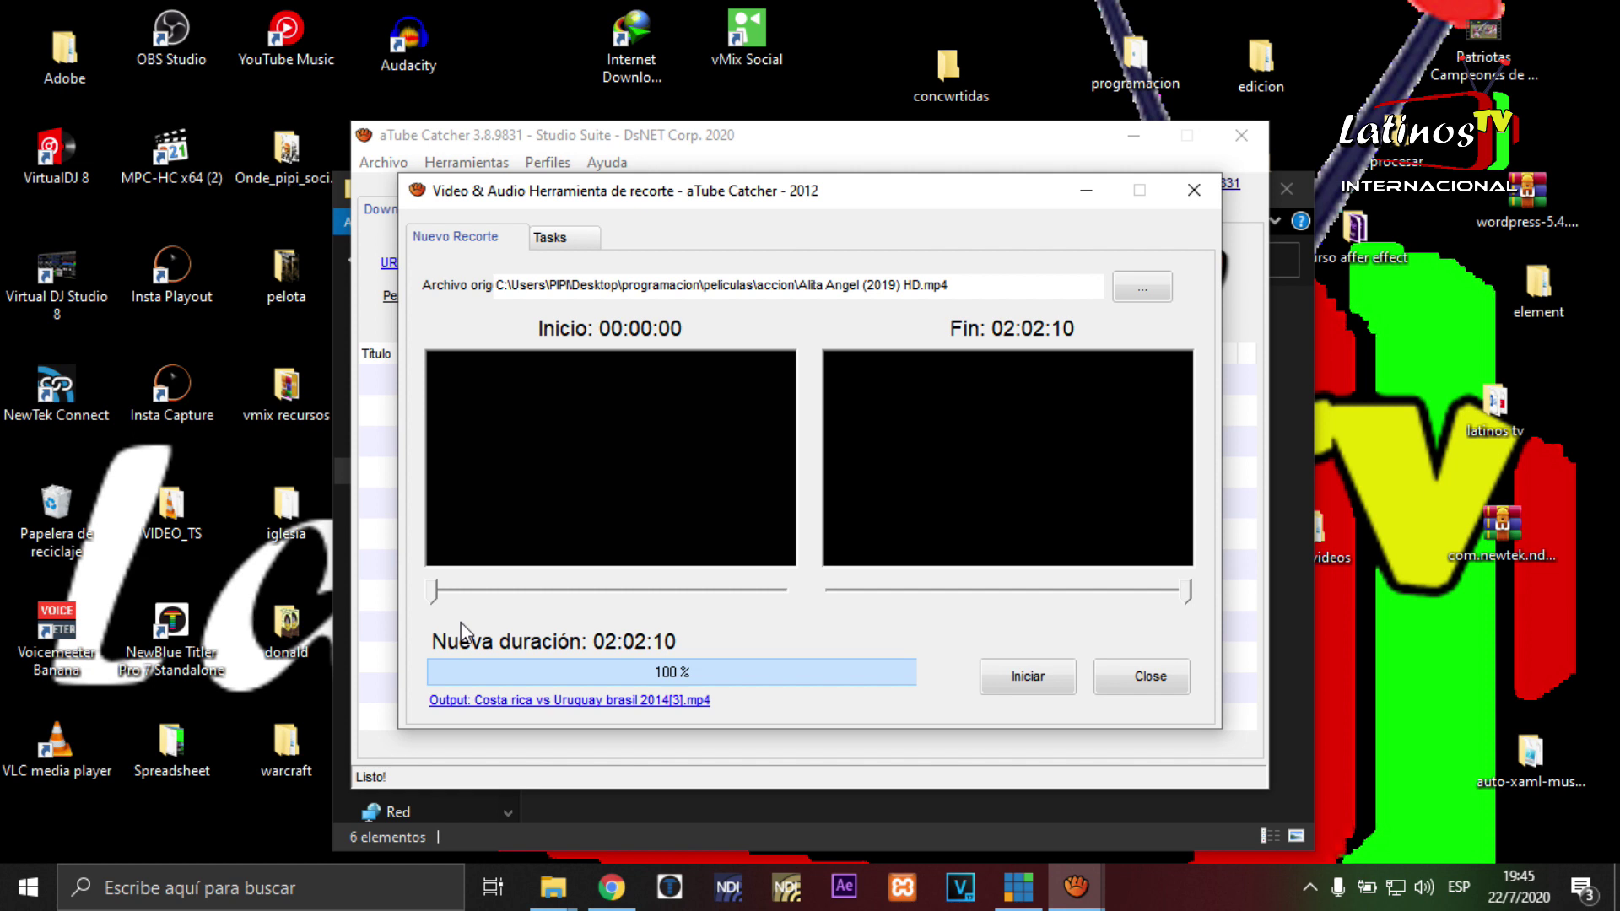
# Set the movie's start position to 00:00:11, at the 20th Century Fox logo
pyautogui.click(433, 590)
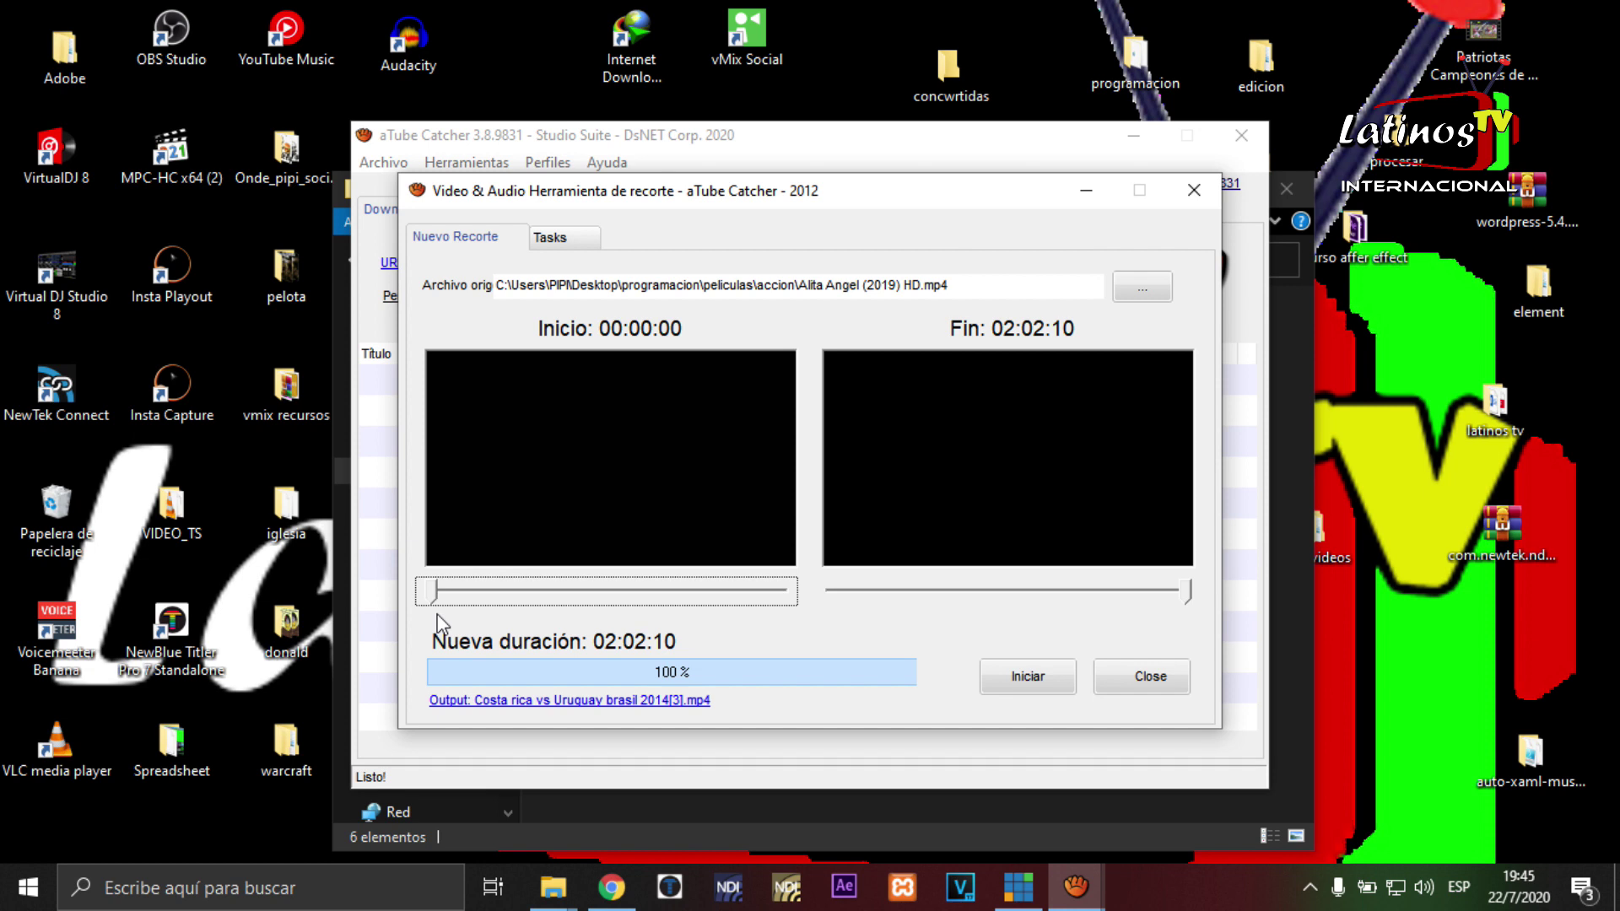
pyautogui.scroll(-3, 432, 584)
pyautogui.scroll(-1, 432, 590)
pyautogui.scroll(-1, 432, 596)
# Set the movie's end position to 01:56:54, run the cut and dismiss the completion message
pyautogui.press('Tab')
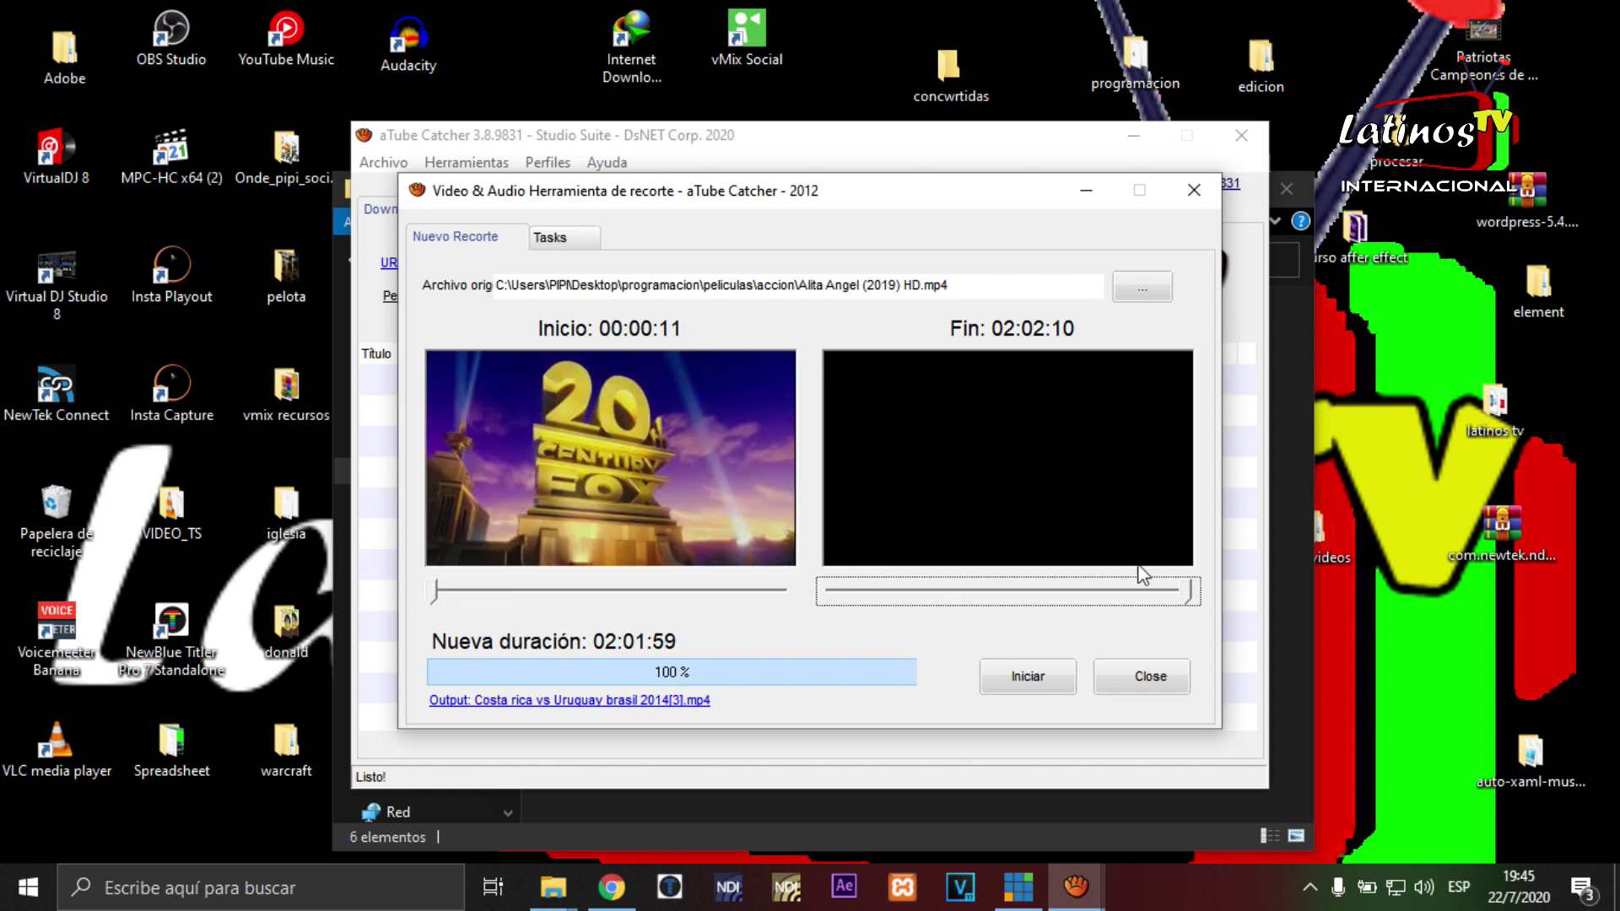
pyautogui.moveTo(1190, 595)
pyautogui.moveTo(1184, 589); pyautogui.dragTo(1169, 589)
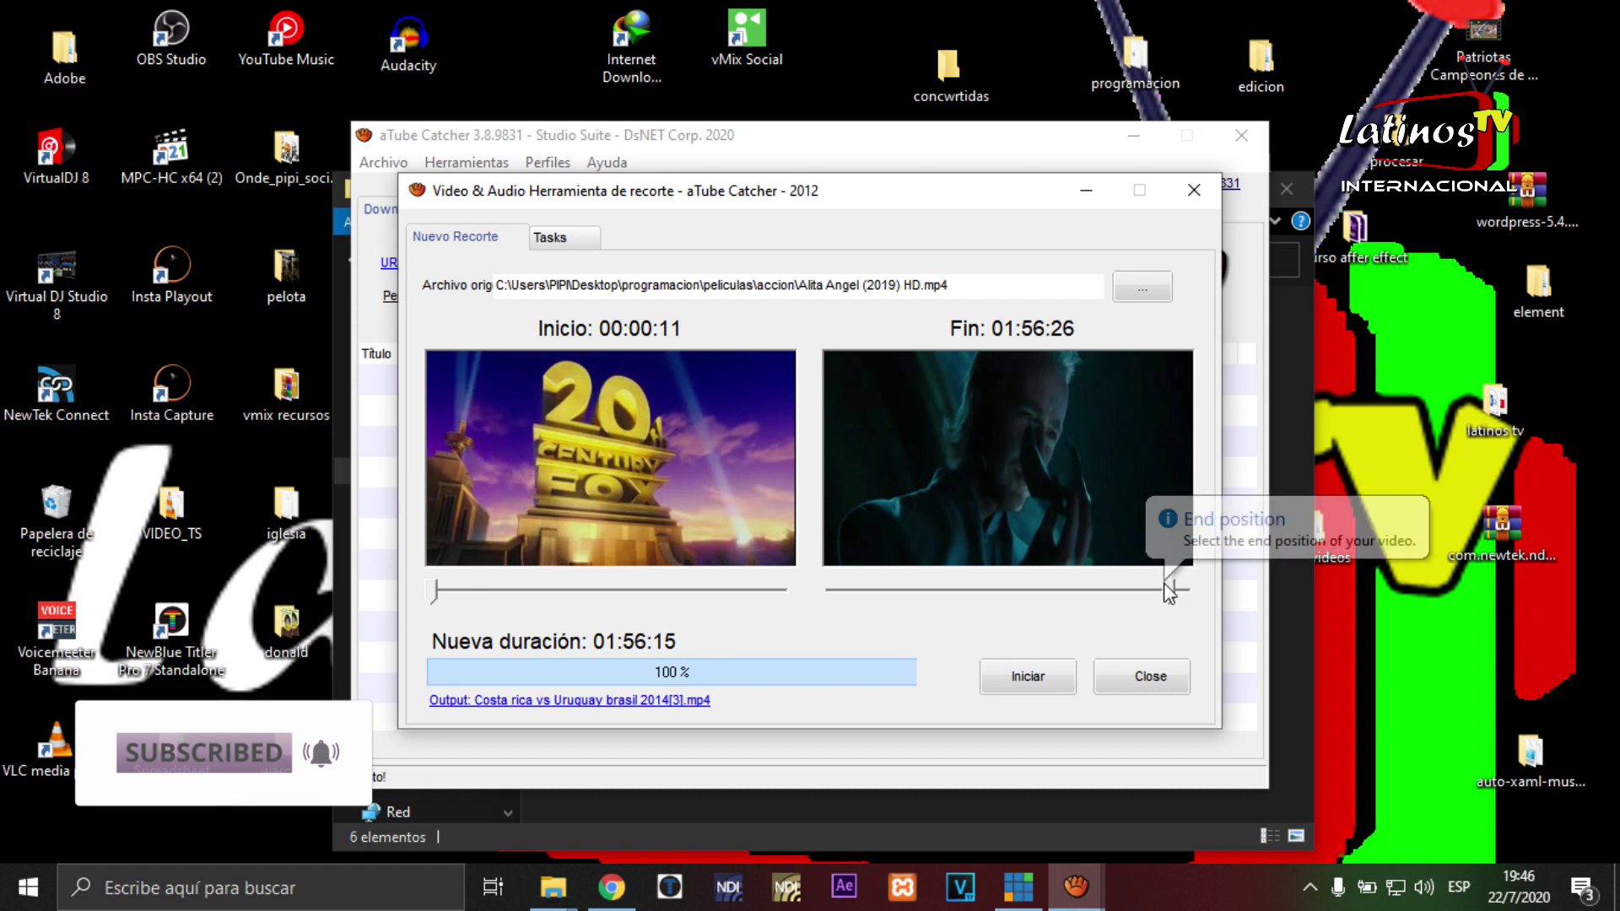
pyautogui.click(1174, 594)
pyautogui.press('Left')
pyautogui.press('Right')
pyautogui.press('Right')
pyautogui.press('Right')
pyautogui.press('Right')
pyautogui.press('Right')
pyautogui.press('Right')
pyautogui.press('Right')
pyautogui.press('Right')
pyautogui.press('Right')
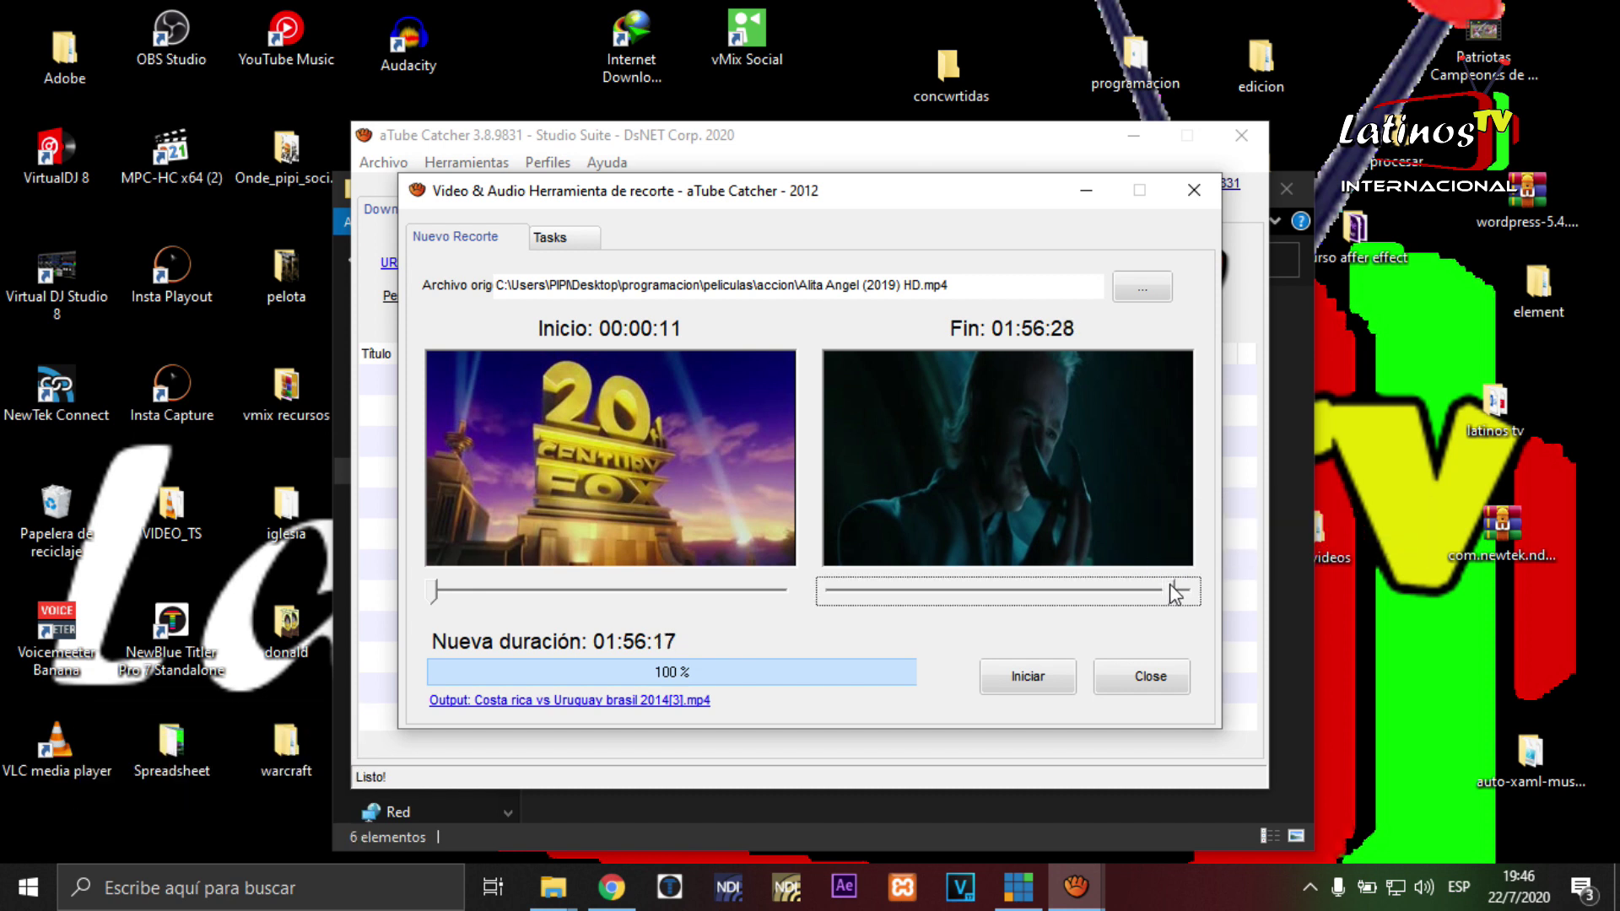
pyautogui.press('Right')
pyautogui.press('Right')
pyautogui.press('Right')
pyautogui.press('Right')
pyautogui.press('Right')
pyautogui.press('Right')
pyautogui.press('Right')
pyautogui.press('Right')
pyautogui.press('Right')
pyautogui.press('Right')
pyautogui.press('Right')
pyautogui.press('Right')
pyautogui.press('Right')
pyautogui.press('Right')
pyautogui.press('Right')
pyautogui.press('Right')
pyautogui.press('Right')
pyautogui.press('Right')
pyautogui.press('Right')
pyautogui.press('Right')
pyautogui.click(1050, 682)
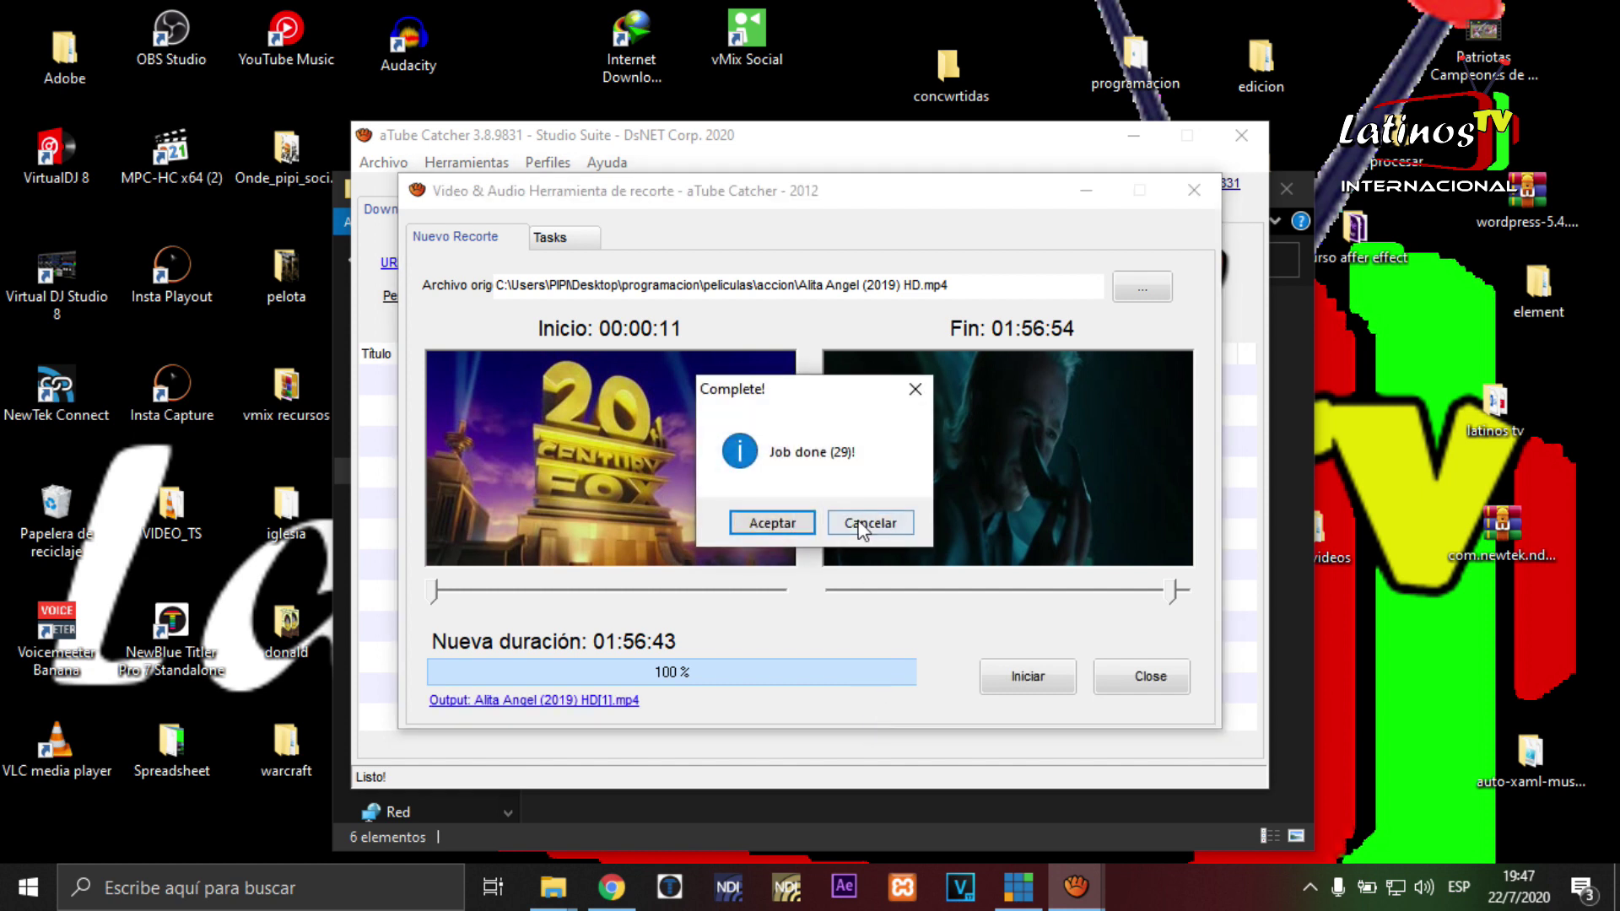
pyautogui.click(780, 530)
# Switch to File Explorer, check the original and trimmed Alita Angel files in the accion folder, and return to the Video folder
pyautogui.click(794, 803)
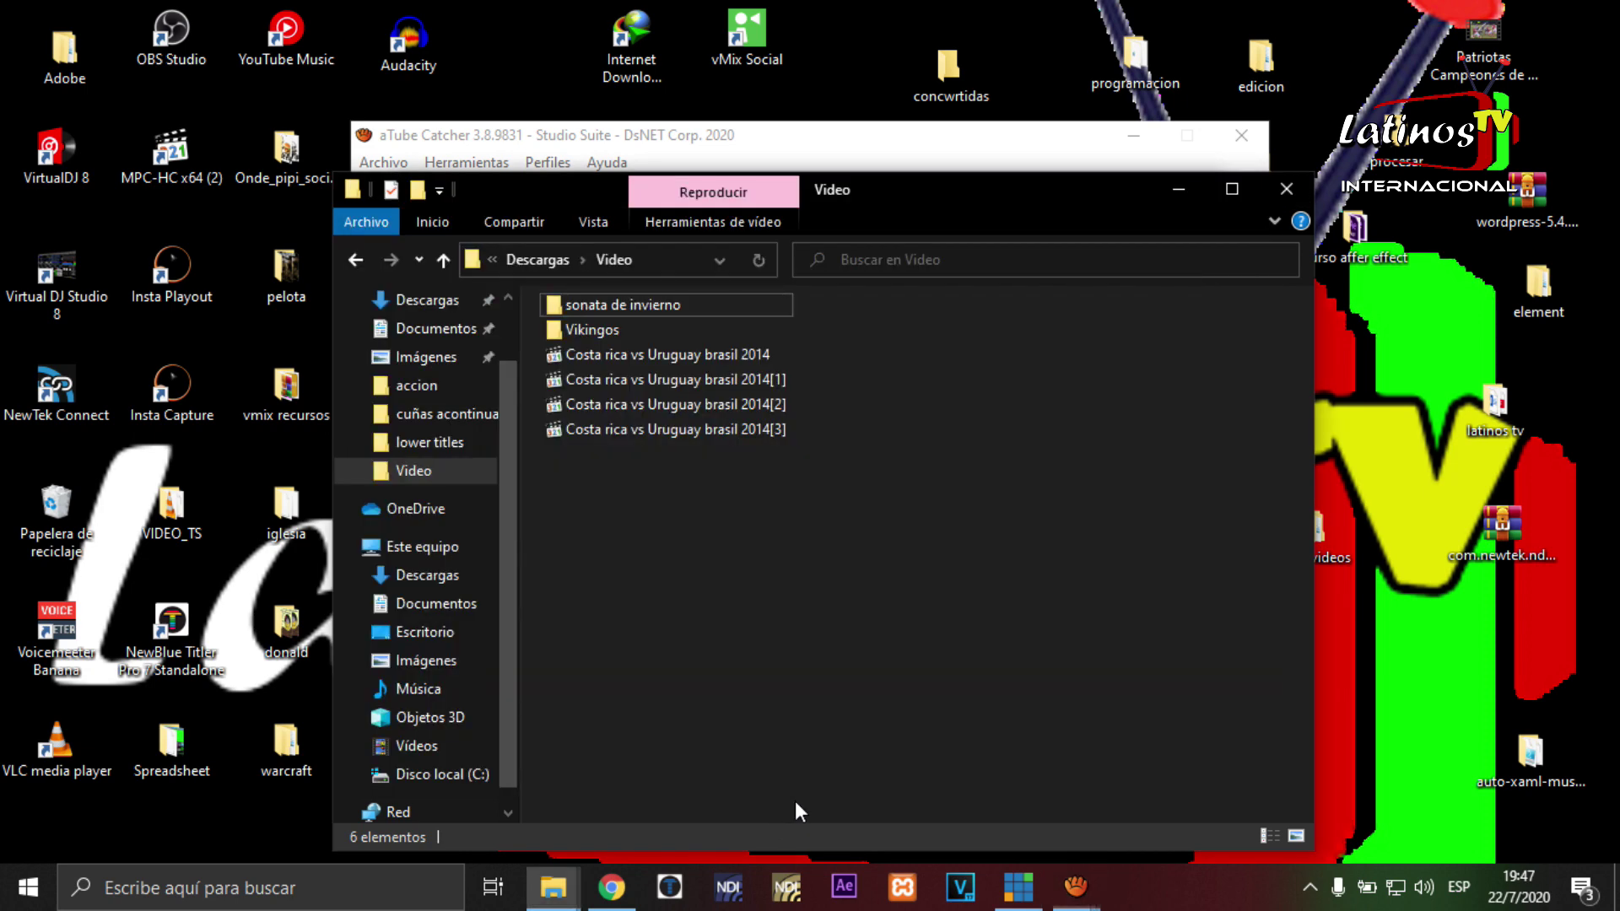
pyautogui.click(553, 886)
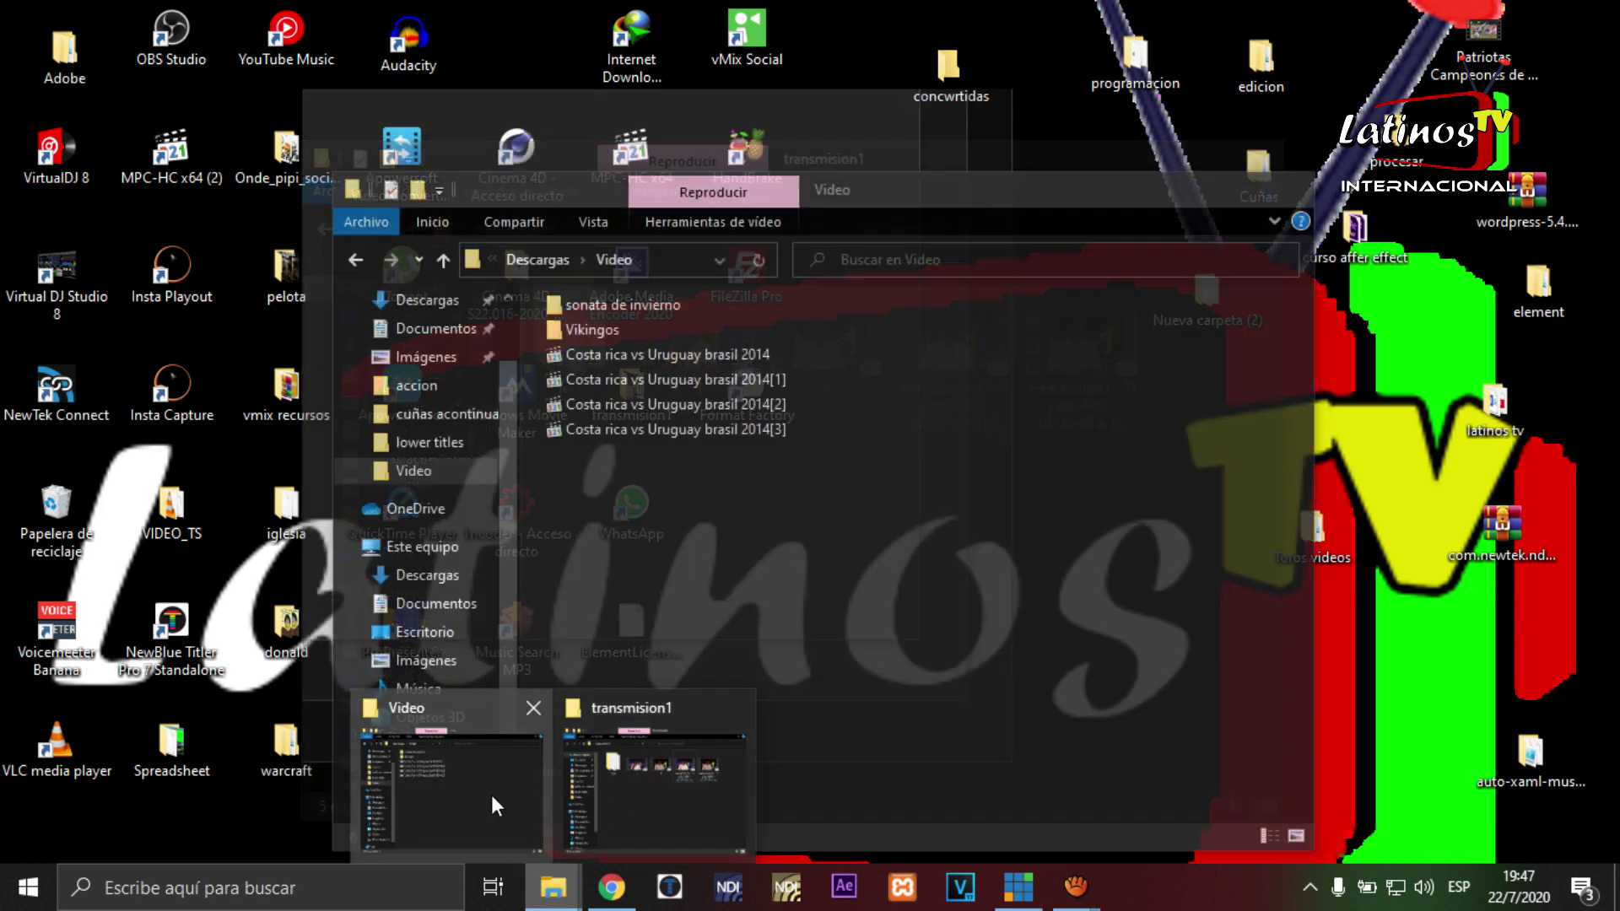
pyautogui.click(491, 795)
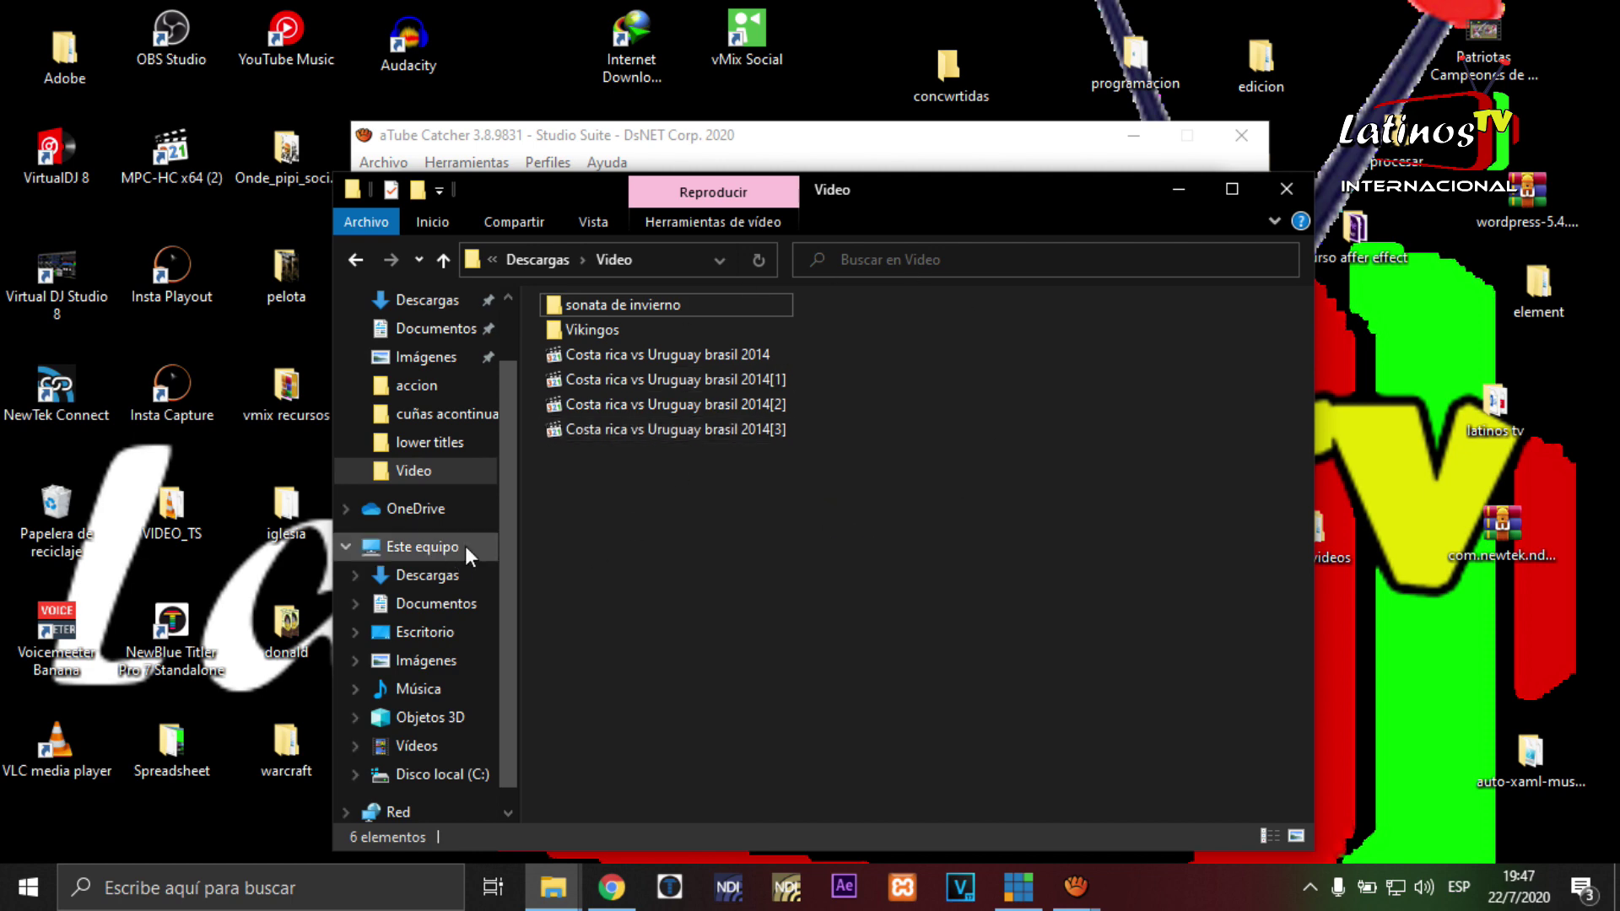
pyautogui.click(429, 386)
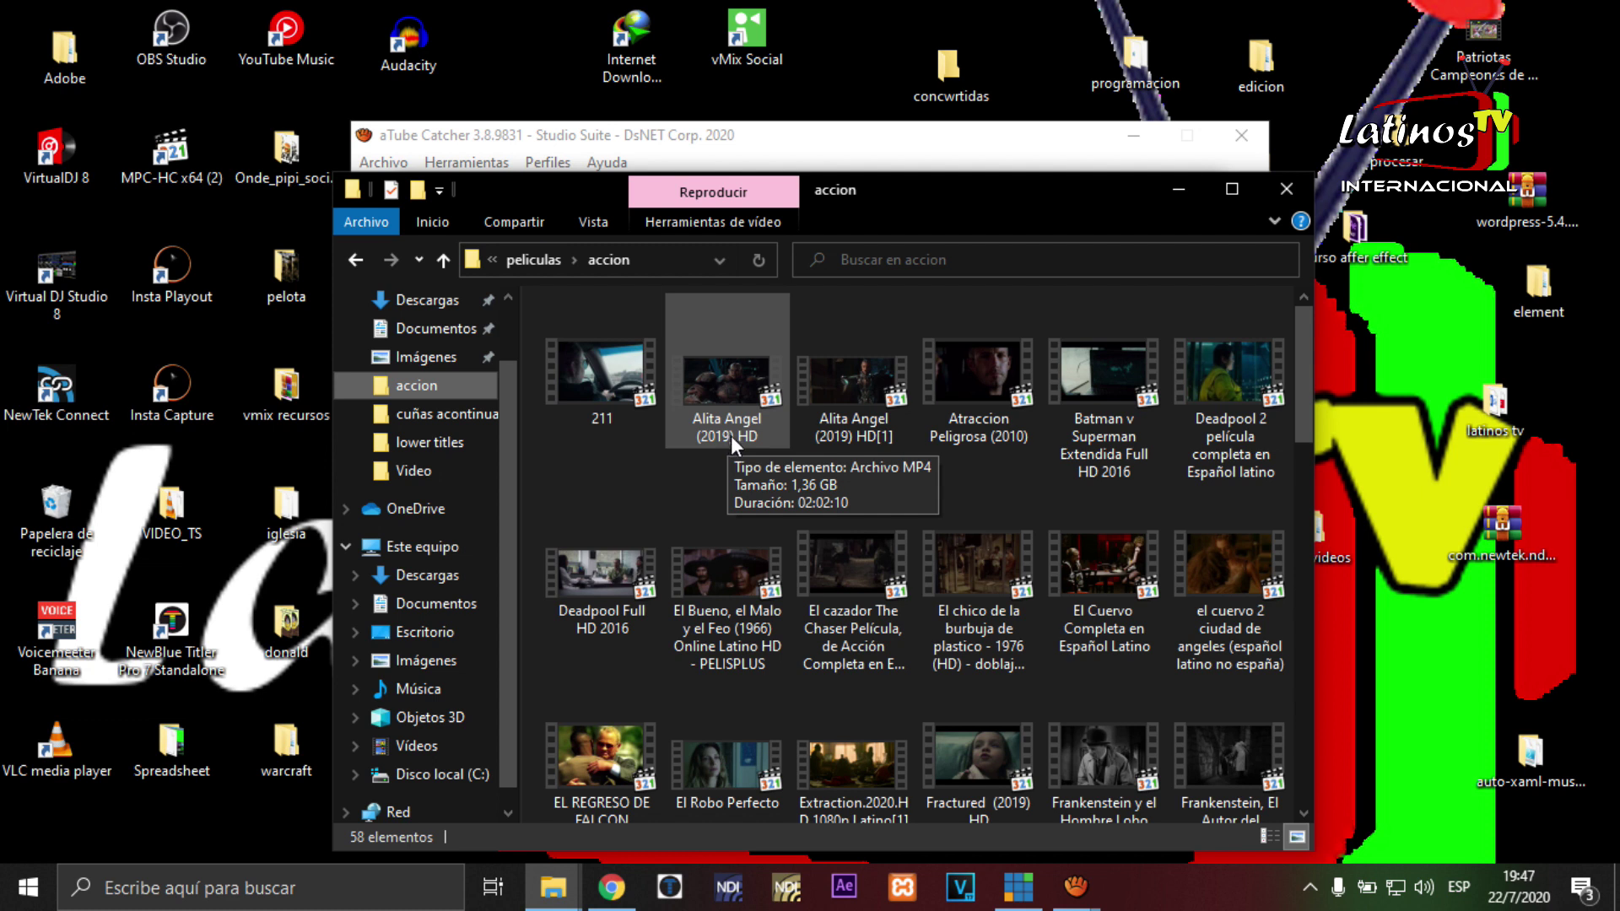
pyautogui.moveTo(844, 422)
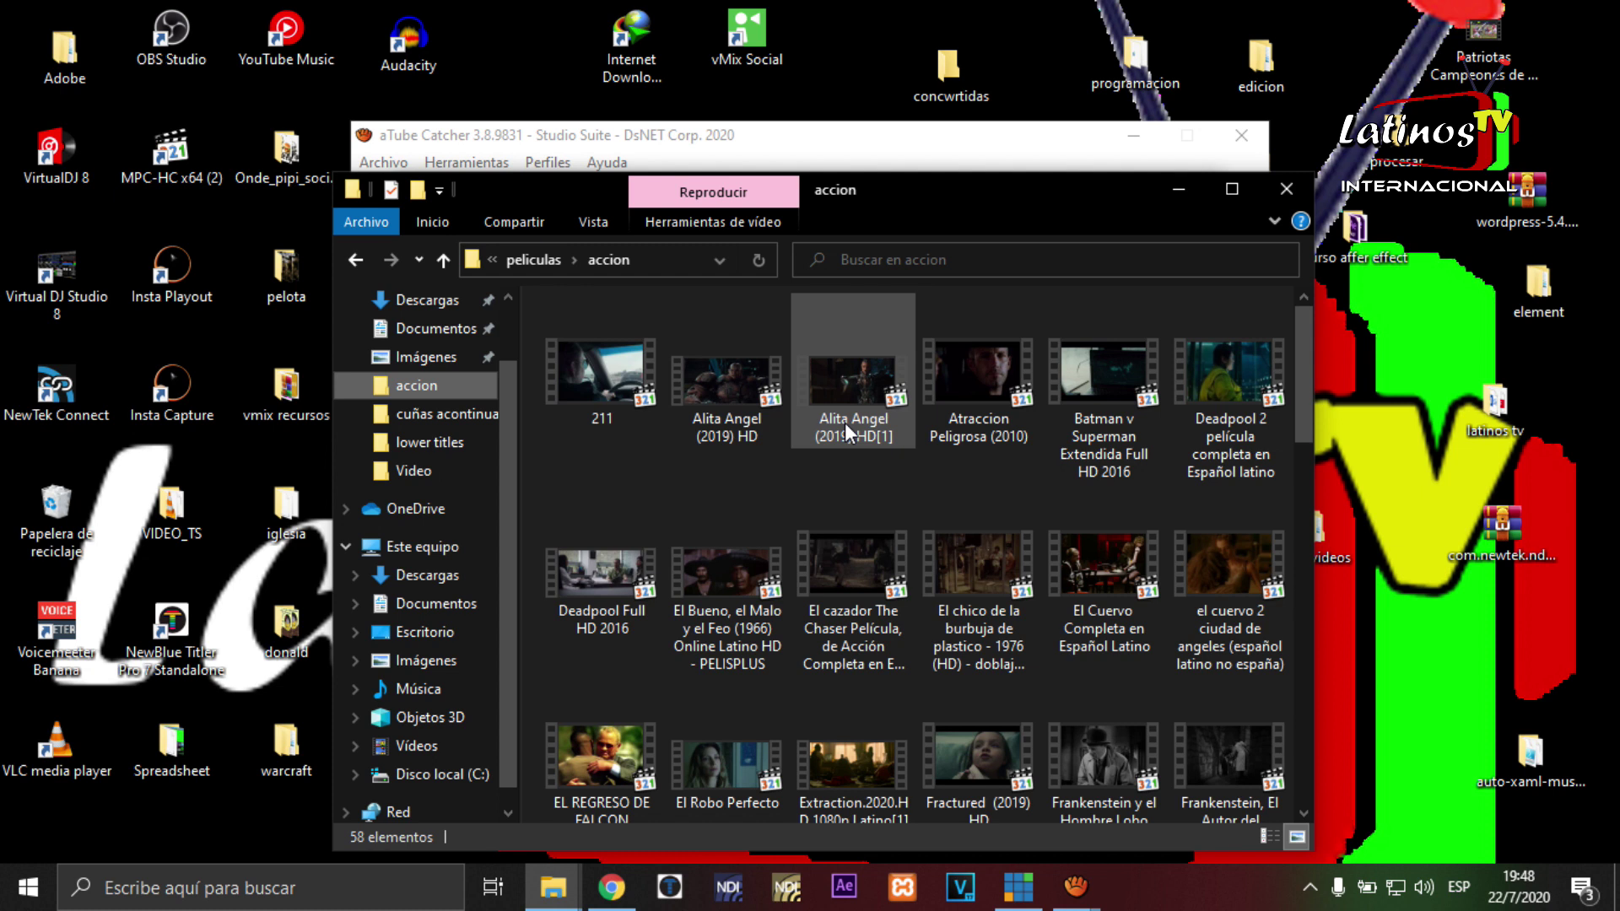
pyautogui.click(445, 473)
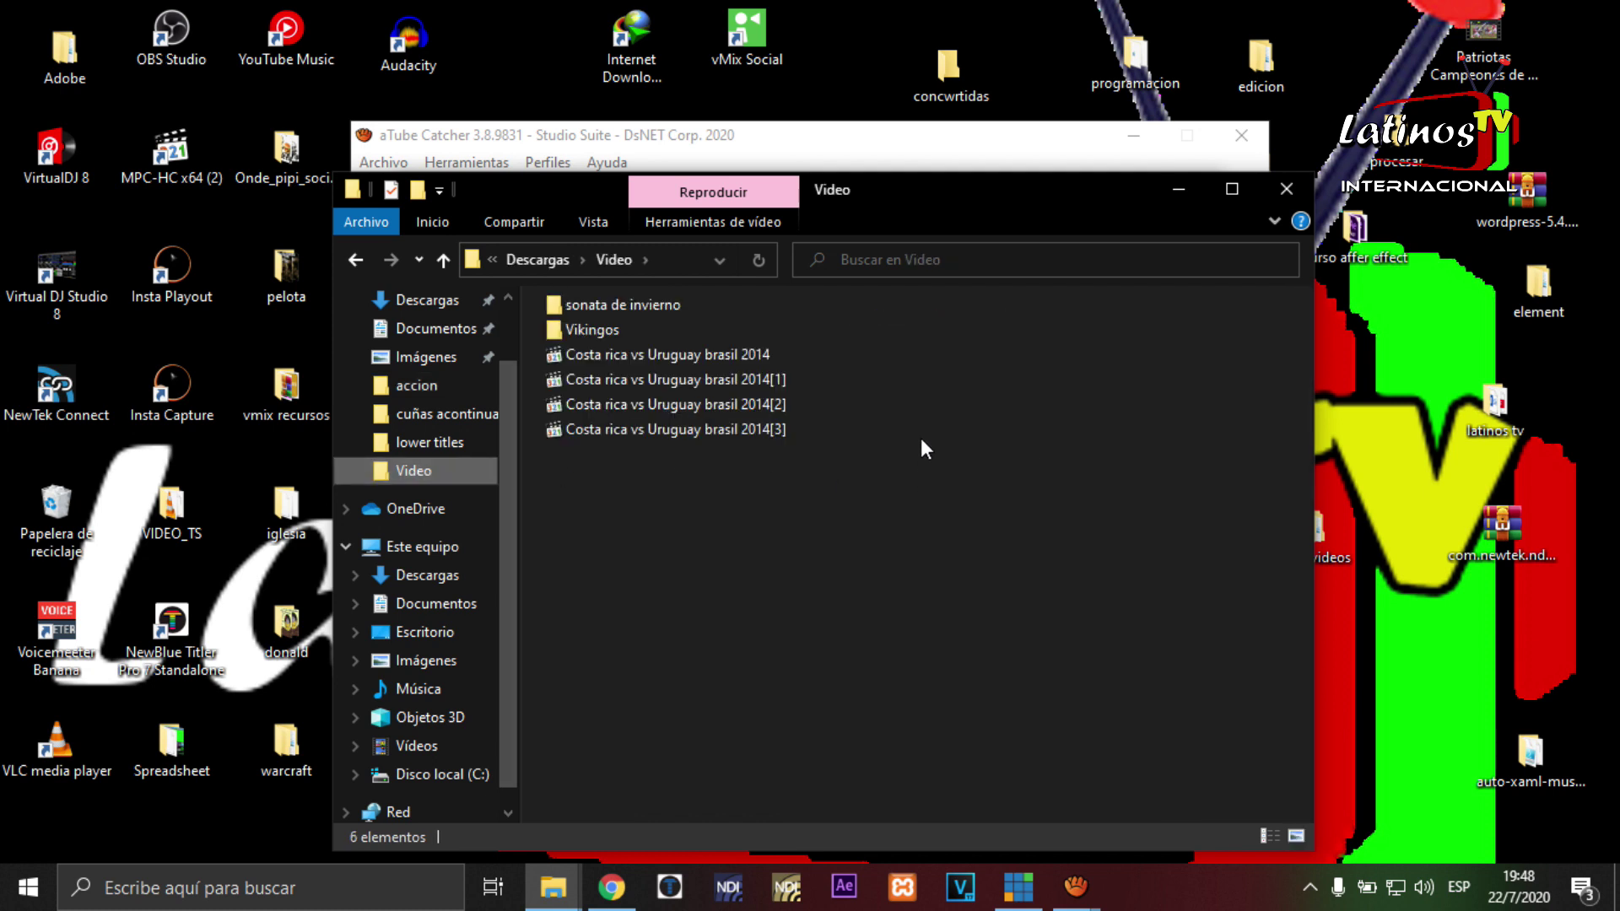